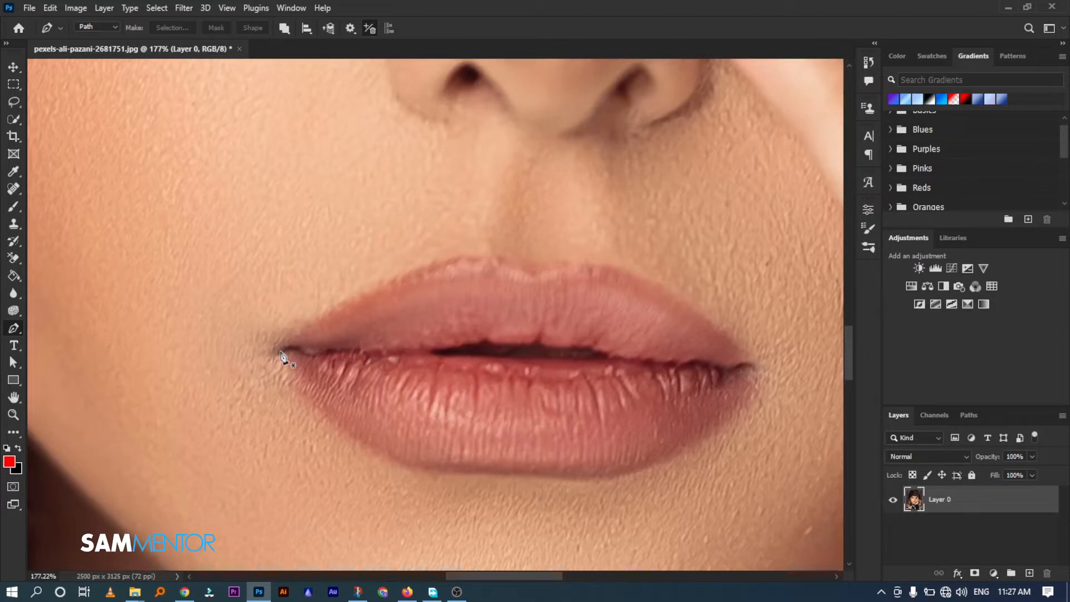
Trace the upper lip's outer contour with the Pen tool, from the left mouth corner over the cupid's bow to the right corner
click(277, 353)
drag(581, 286, 587, 276)
alt+click(499, 260)
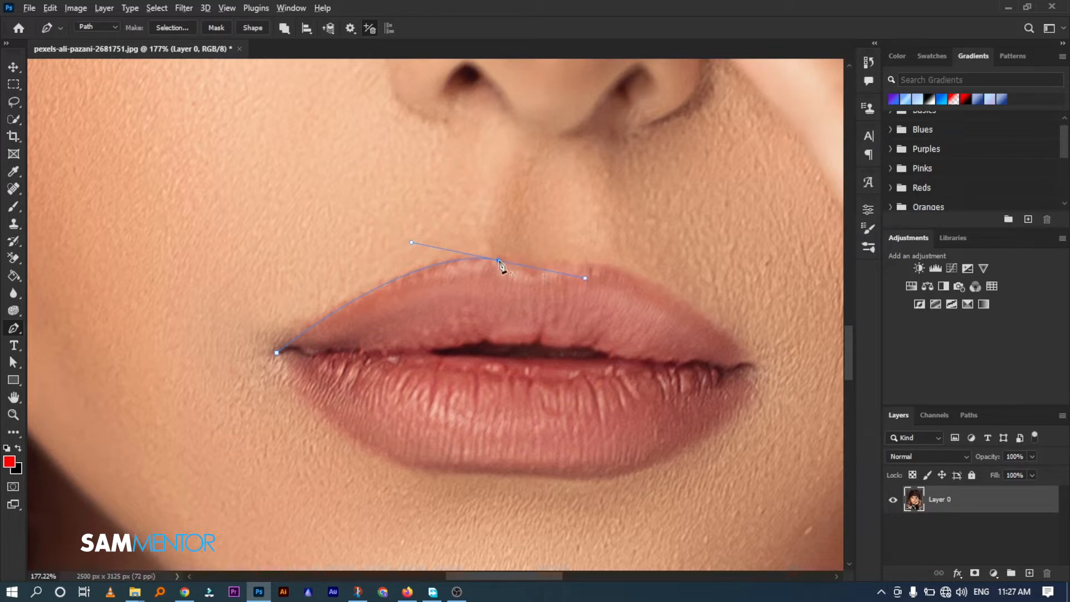
drag(532, 275, 548, 277)
alt+click(532, 274)
drag(746, 362, 750, 366)
drag(817, 462, 820, 466)
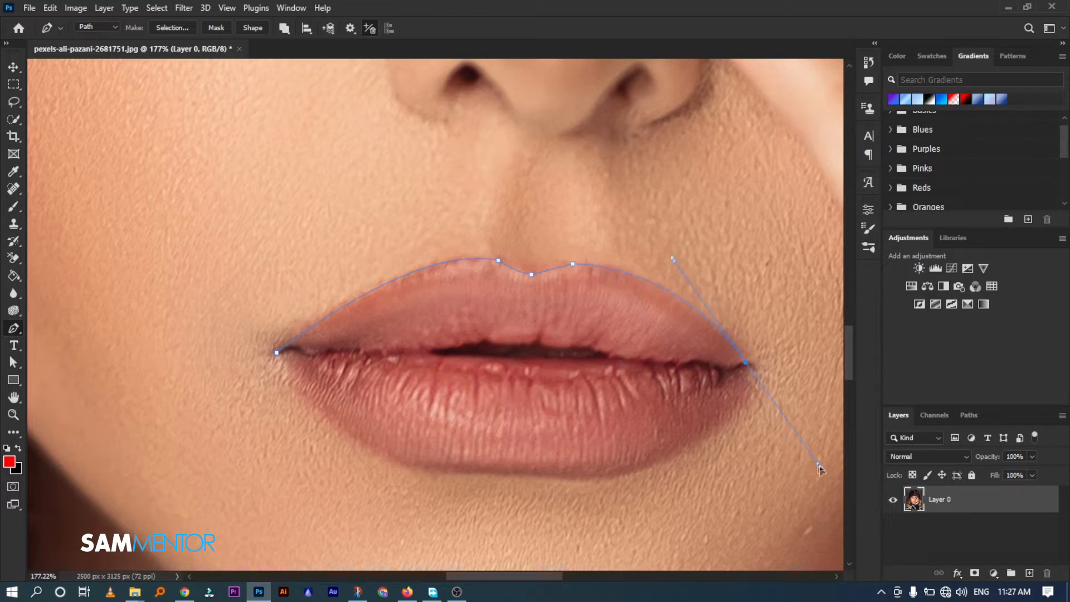
Continue the path from the right mouth corner along the upper lip's lower edge to the start of the mouth opening
alt+click(747, 364)
click(726, 368)
click(709, 366)
drag(683, 368, 672, 380)
scroll(673, 373, up, 4)
click(664, 354)
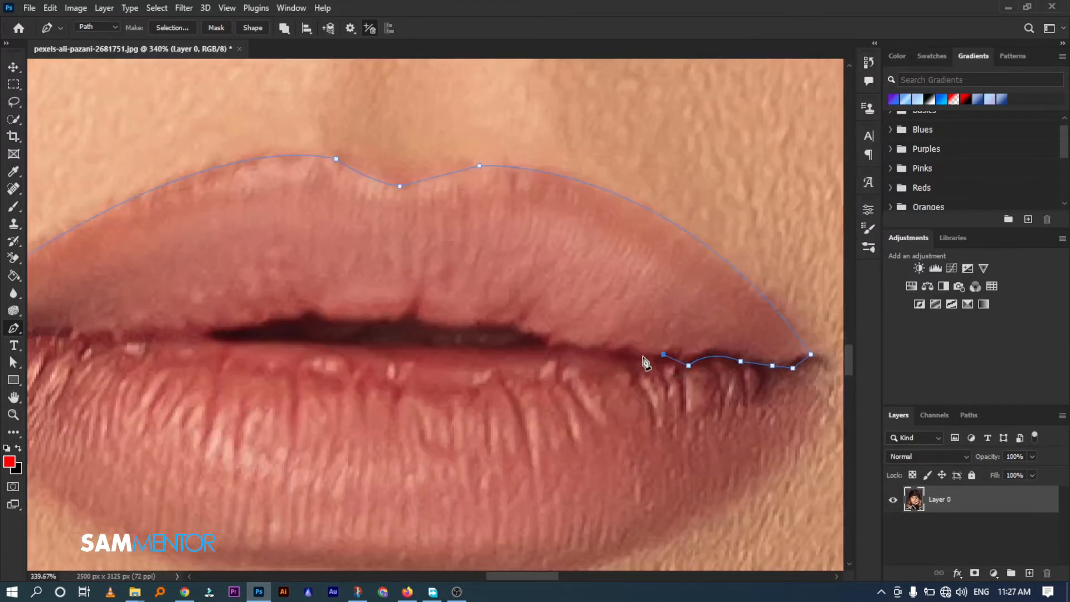
click(643, 357)
click(623, 353)
click(593, 352)
click(570, 352)
Extend the path along the upper edge of the dark mouth opening to the opening's left end
click(551, 348)
click(547, 339)
click(529, 337)
click(514, 326)
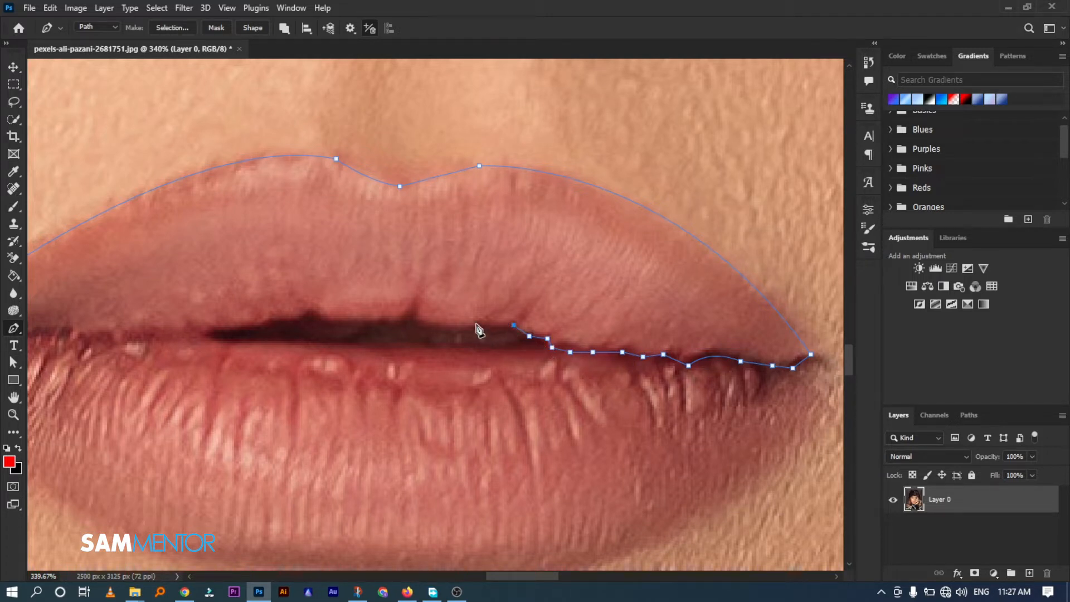
drag(479, 328, 476, 321)
alt+click(479, 327)
drag(416, 316, 411, 296)
drag(310, 314, 302, 297)
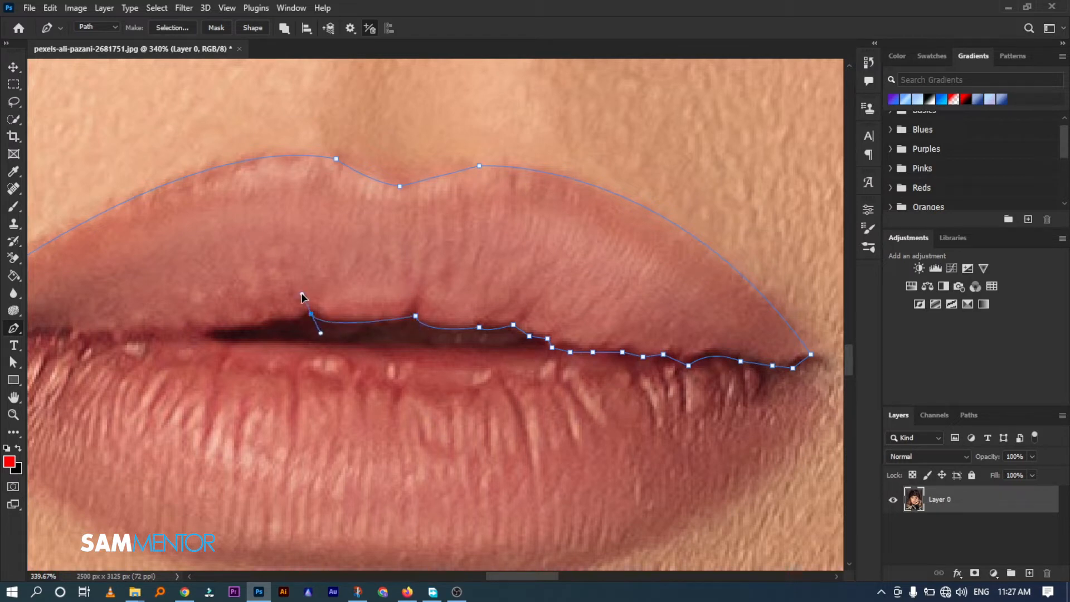
alt+click(311, 313)
mouse_move(267, 315)
mouse_down()
mouse_move(274, 324)
mouse_move(261, 317)
mouse_up()
alt+click(270, 320)
drag(214, 327, 184, 323)
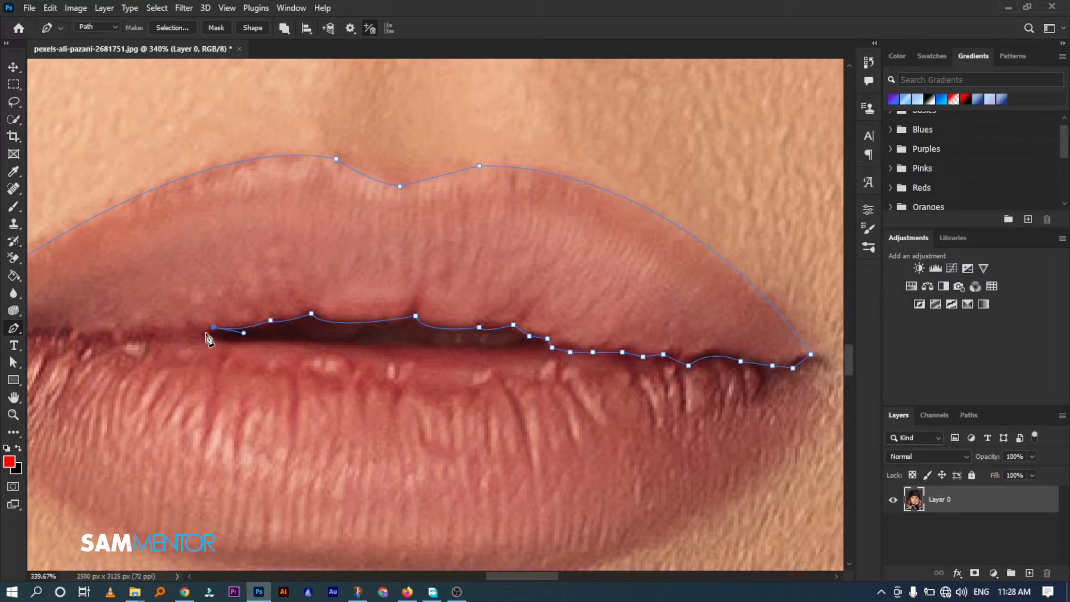
Follow the closed lip line to the left mouth corner and close the upper lip path at its starting point
click(207, 334)
click(170, 332)
drag(168, 345, 294, 334)
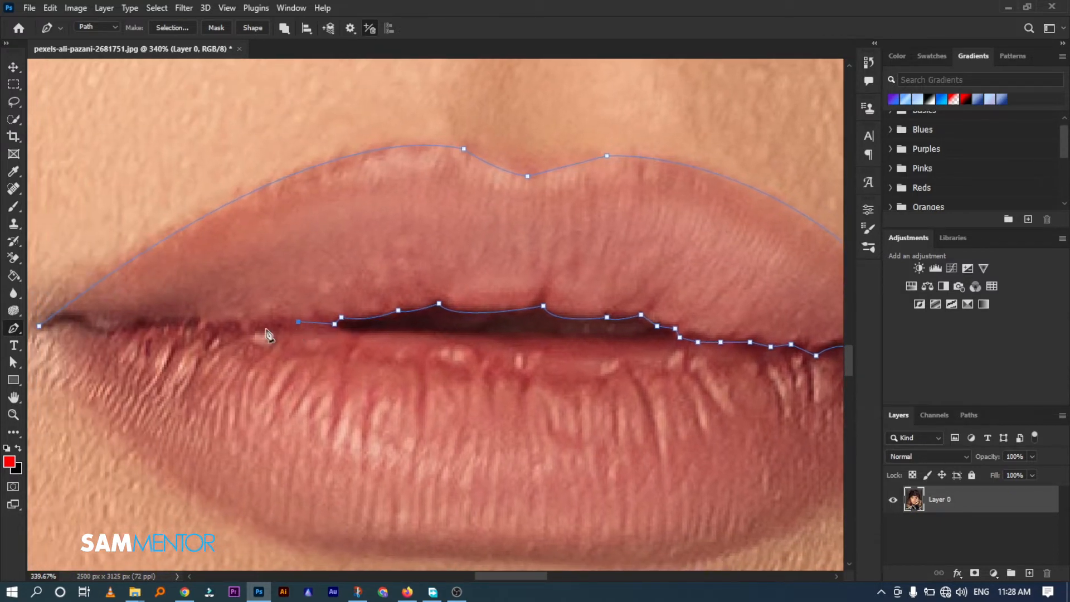
click(262, 324)
click(214, 322)
click(175, 322)
drag(160, 330, 282, 332)
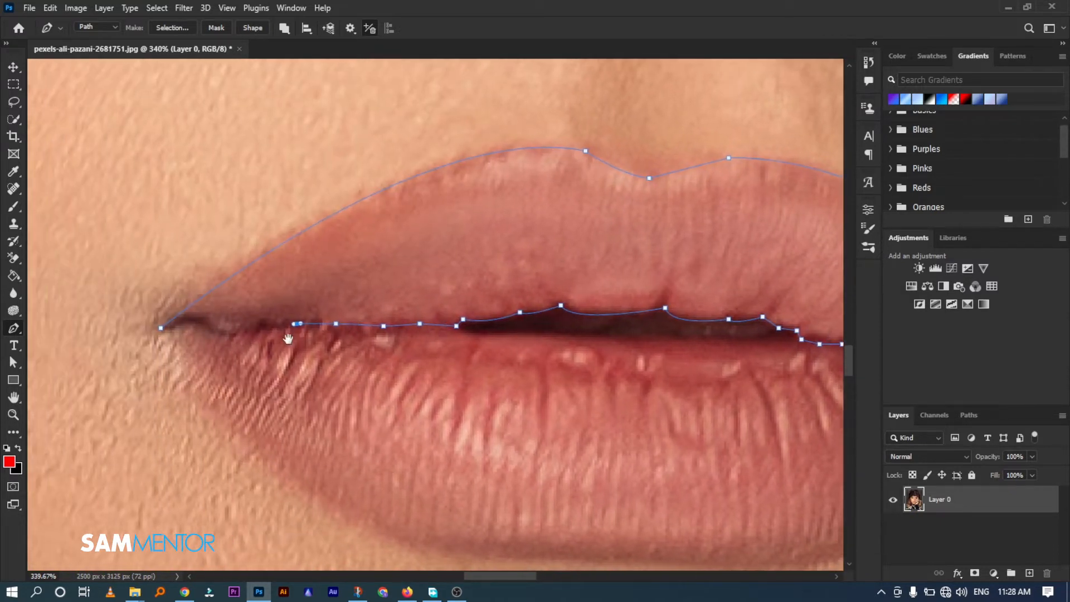
click(259, 329)
click(232, 327)
click(209, 323)
click(189, 324)
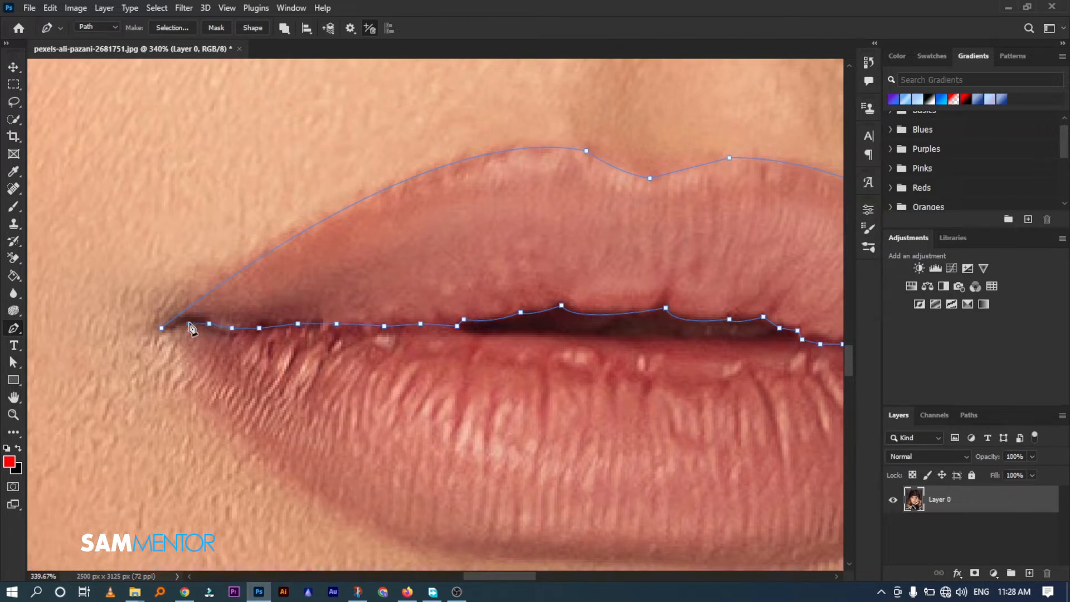
click(175, 325)
click(161, 328)
Convert the closed upper lip path into a selection
scroll(523, 261, down, 5)
scroll(545, 267, down, 1)
right_click(550, 258)
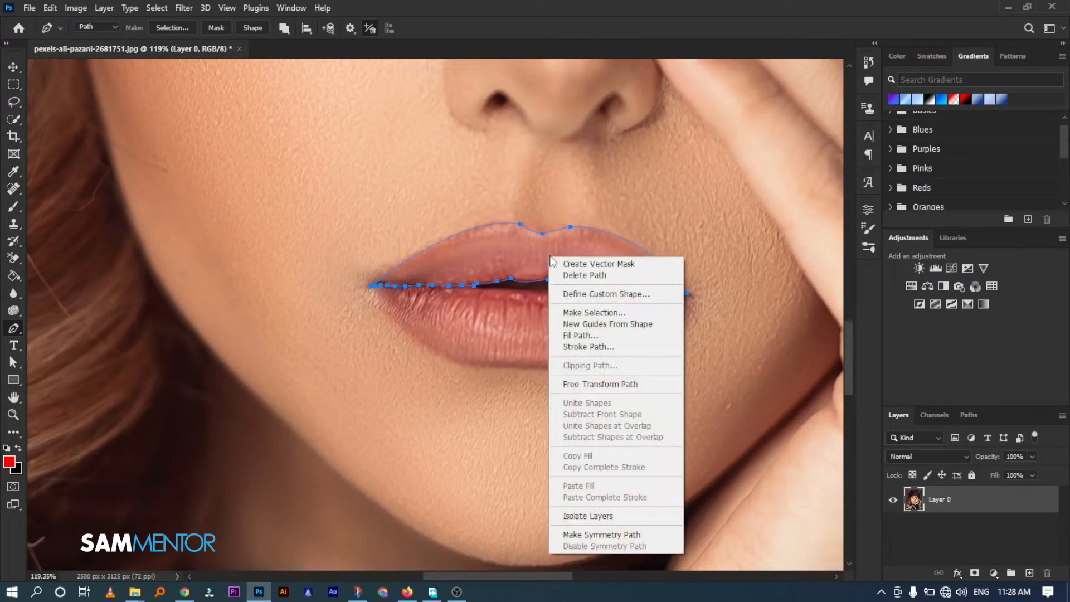
click(612, 313)
click(603, 151)
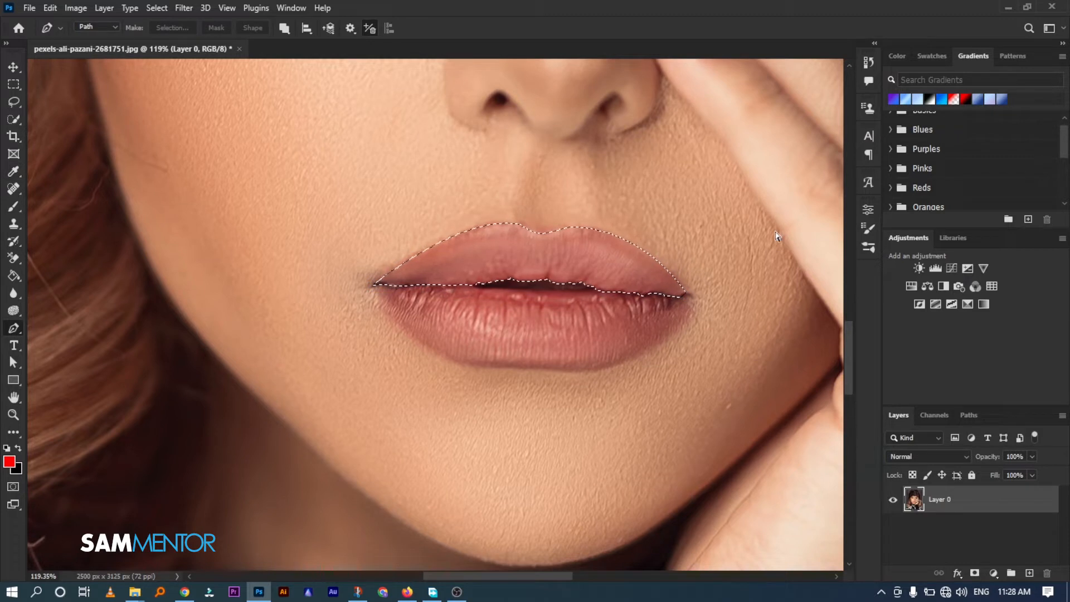
Add a new empty layer above the photo, keeping the upper lip selected
key(ctrl+shift+alt+n)
key(ctrl+d)
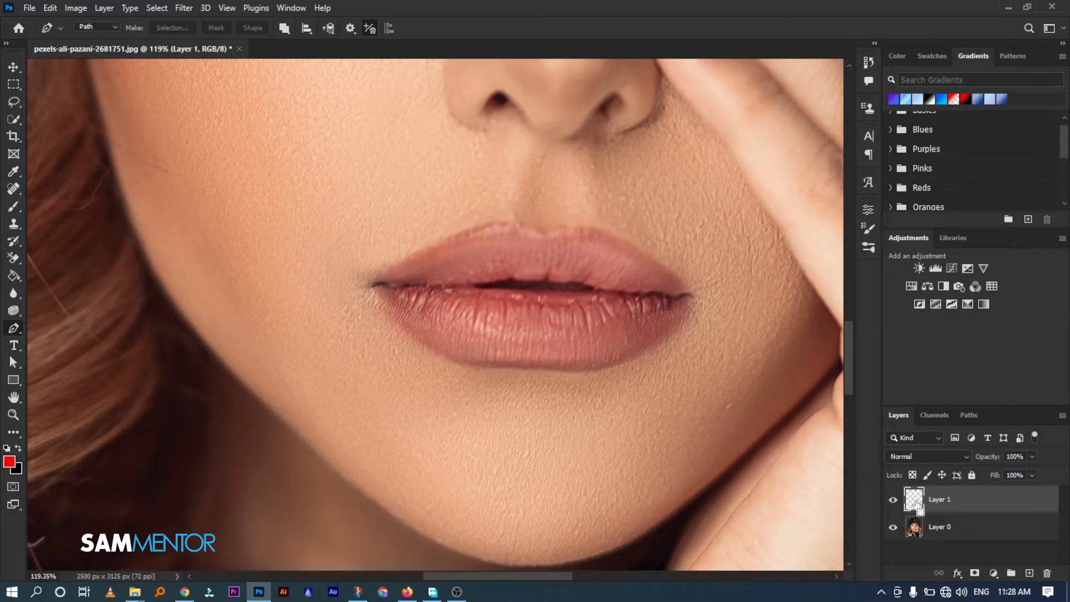
key(ctrl+shift+d)
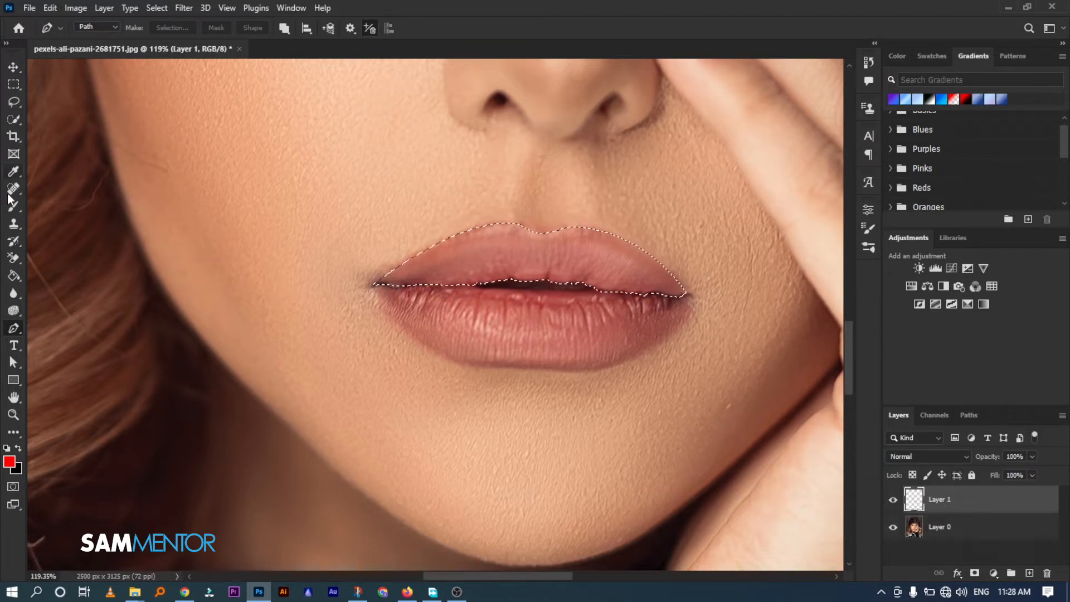
Paint the selected upper lip completely with the Brush on the new layer, using red ff0000 as the foreground colour
click(9, 462)
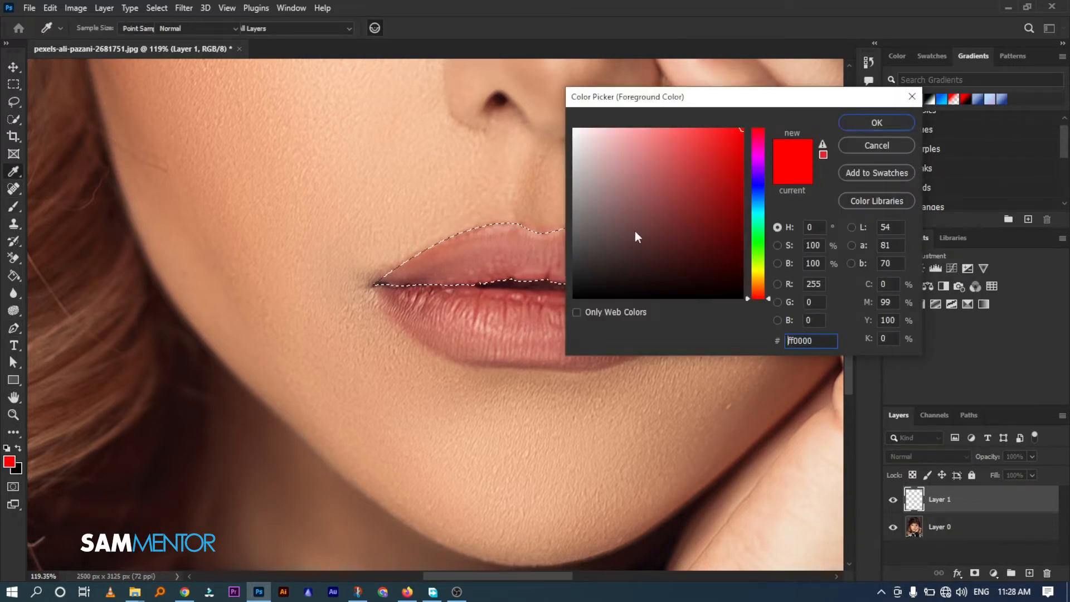
click(891, 119)
mouse_move(661, 286)
mouse_down()
mouse_move(533, 251)
mouse_move(383, 275)
mouse_up()
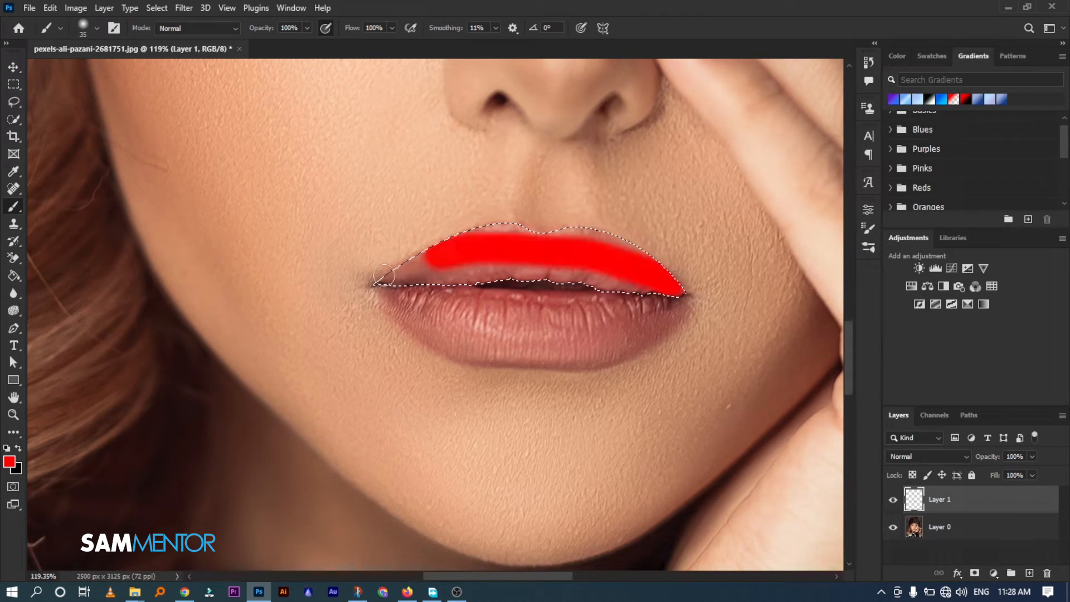
mouse_move(520, 233)
mouse_down()
mouse_move(594, 228)
mouse_move(674, 288)
mouse_move(483, 290)
mouse_up()
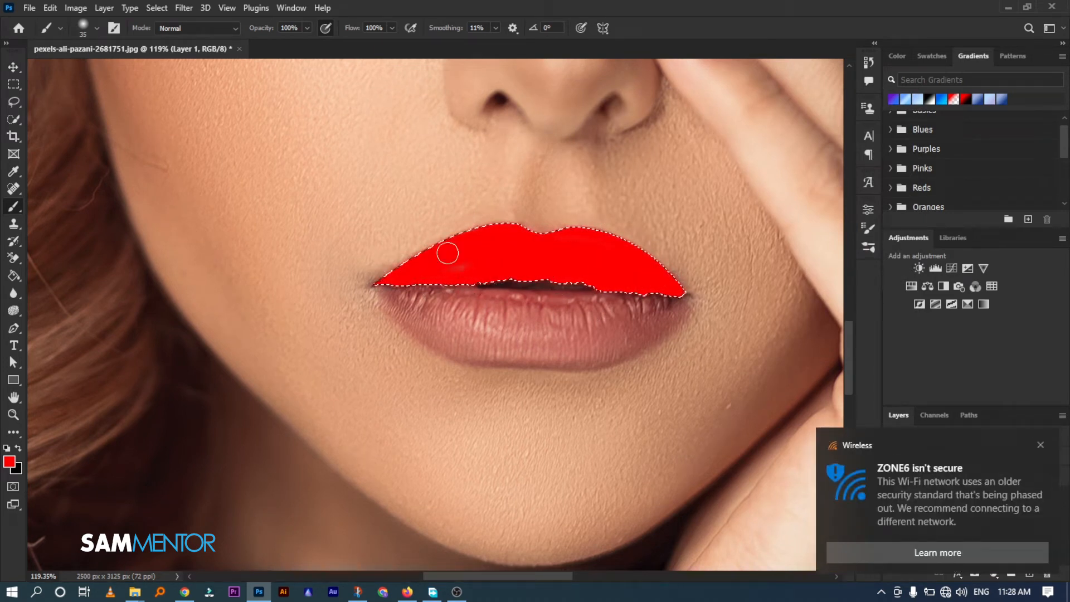
Reduce the red lip layer's fill to 54%
click(1036, 446)
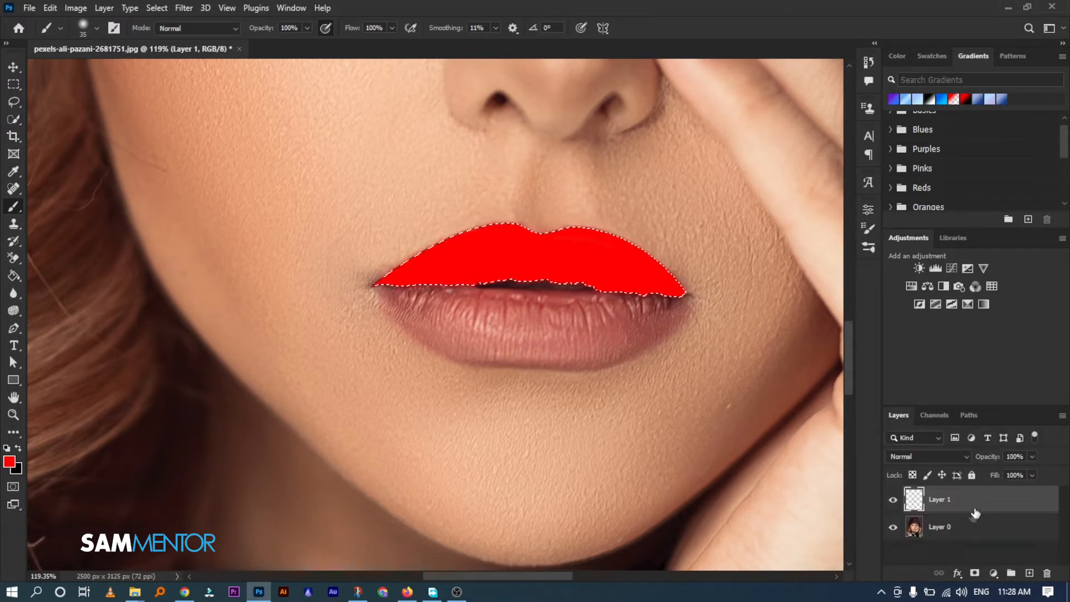
click(1031, 475)
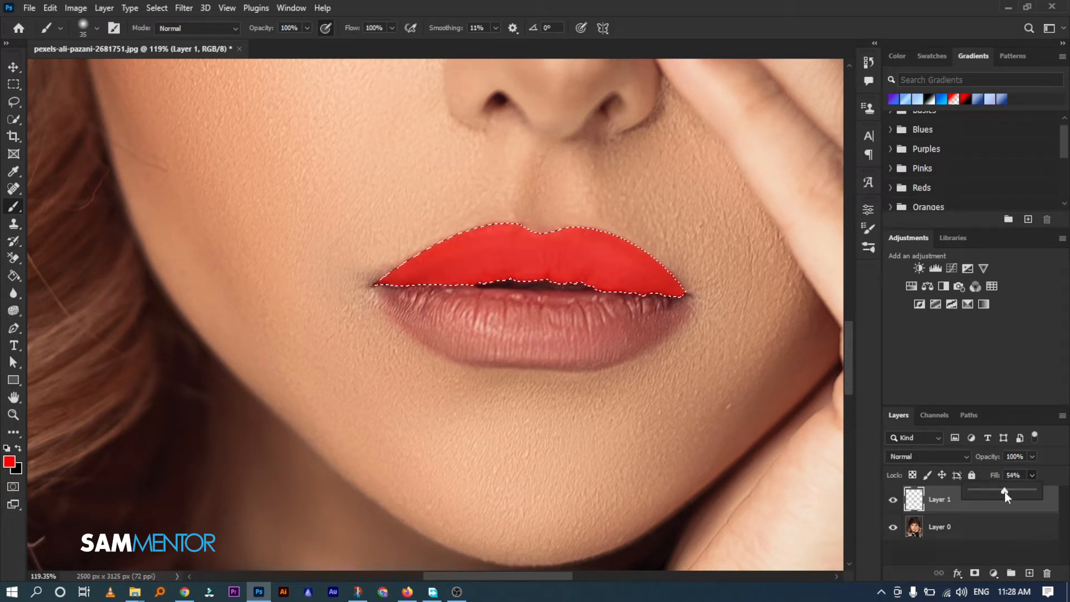
click(1048, 504)
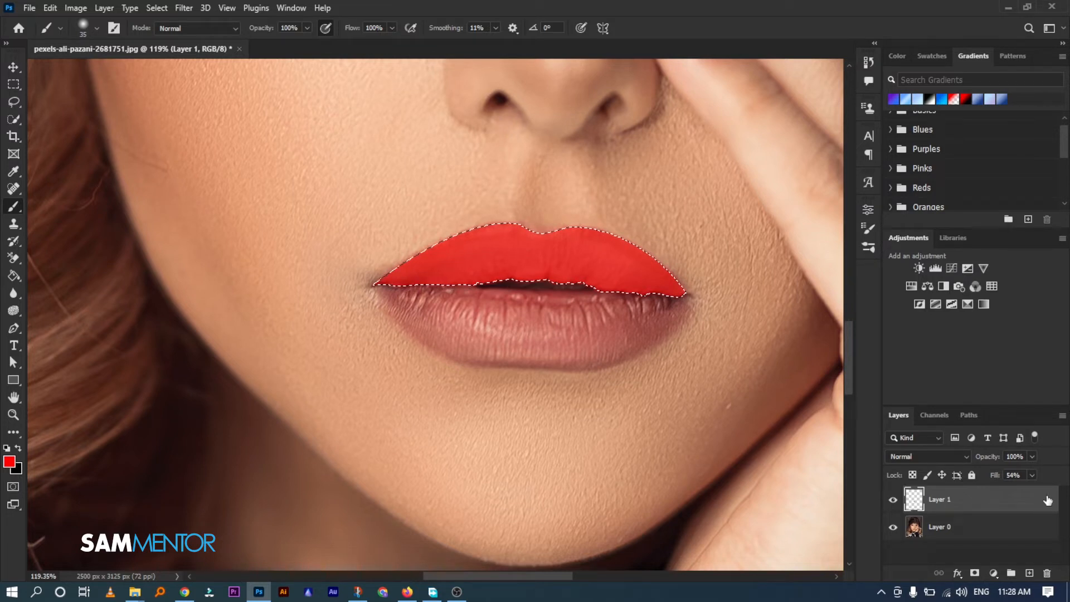
Split the lip layer's Underlying Layer Blend If sliders to 0/131 and 177/255, and clear the selection
double_click(1037, 500)
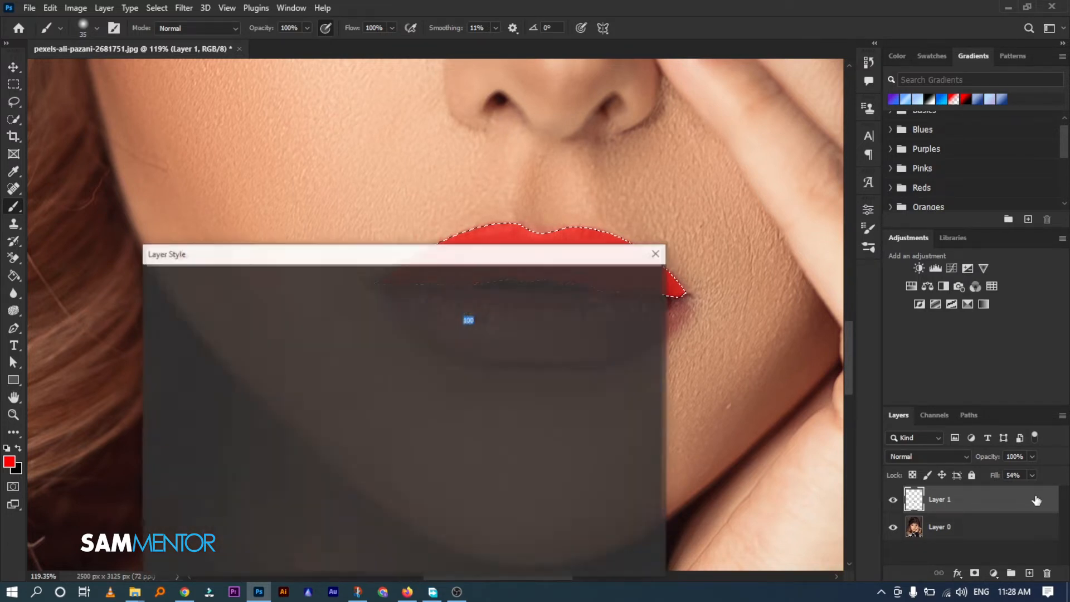
drag(546, 260, 695, 291)
key(alt)
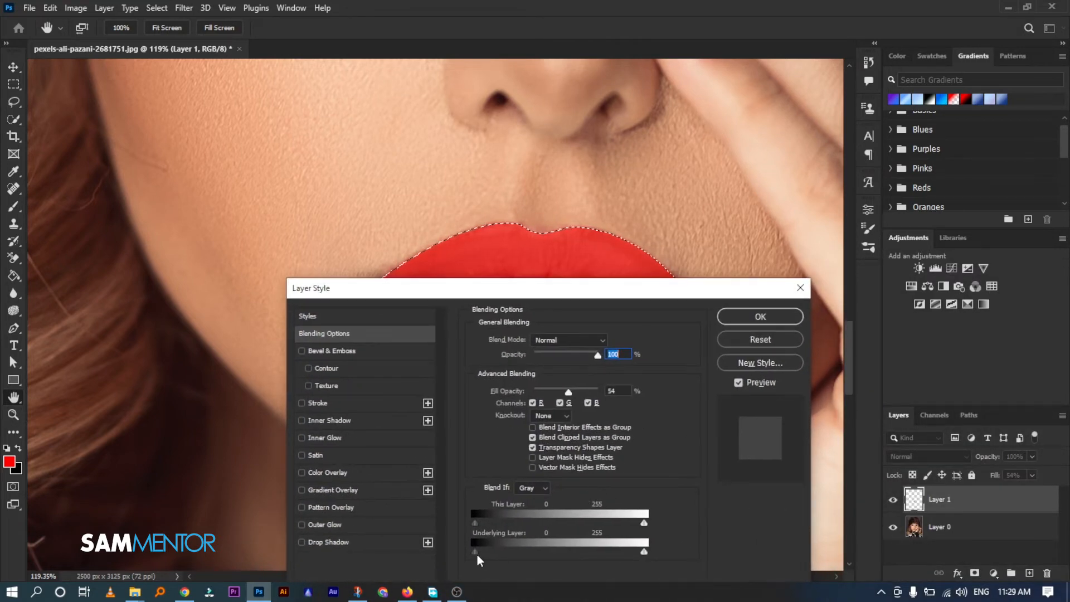
drag(477, 555, 485, 558)
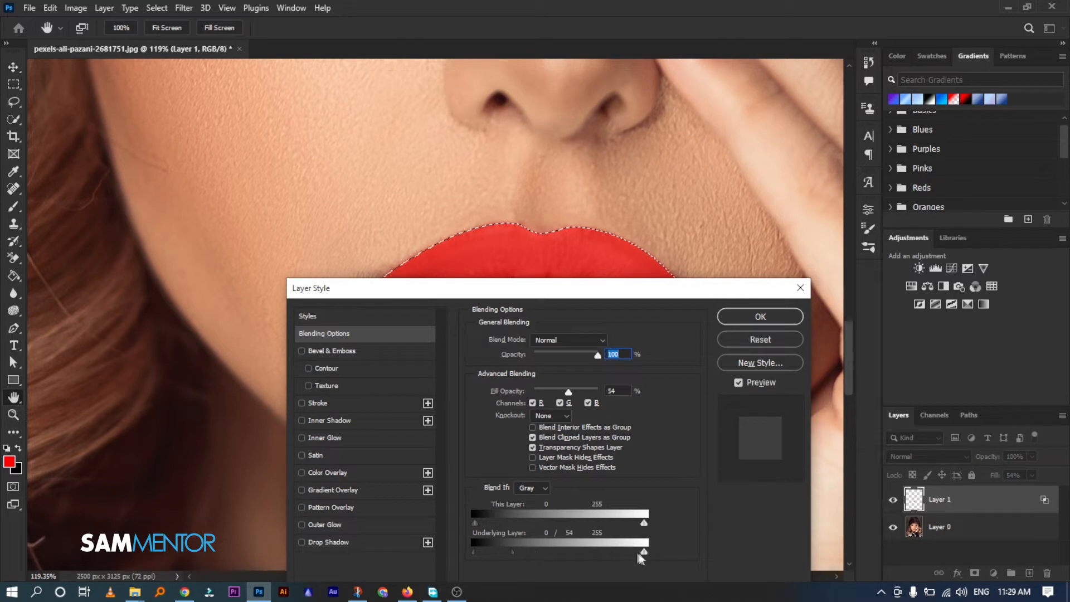
drag(644, 552, 592, 552)
drag(562, 555, 564, 554)
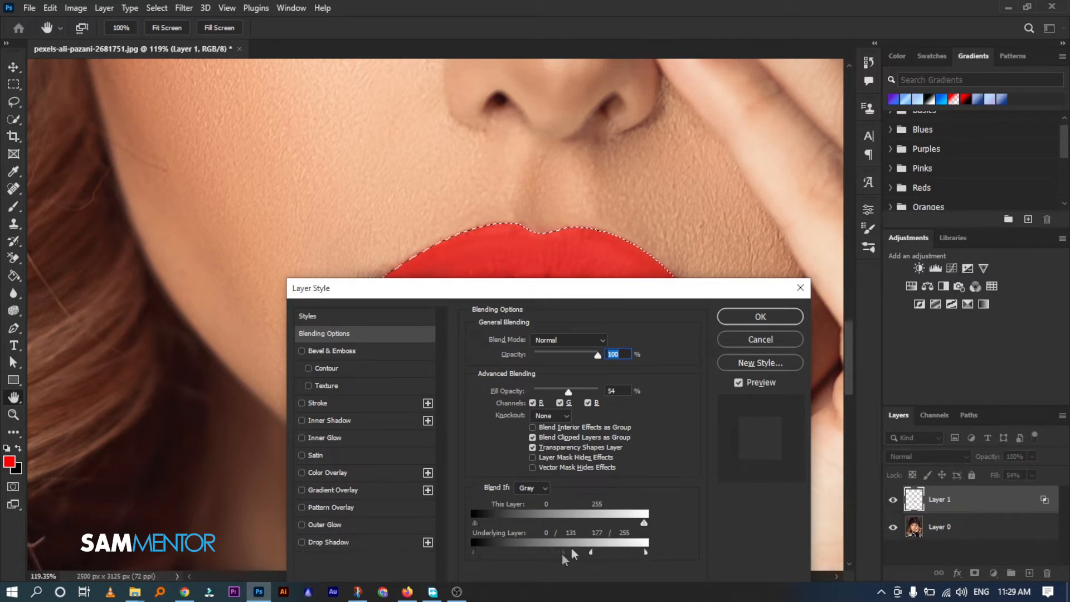
click(775, 318)
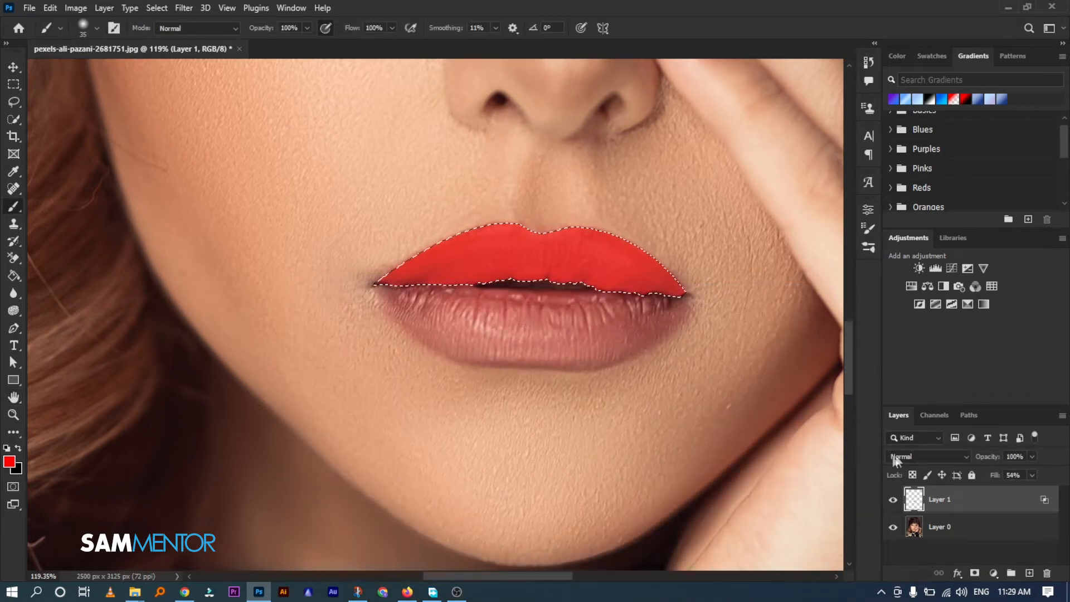
key(ctrl+d)
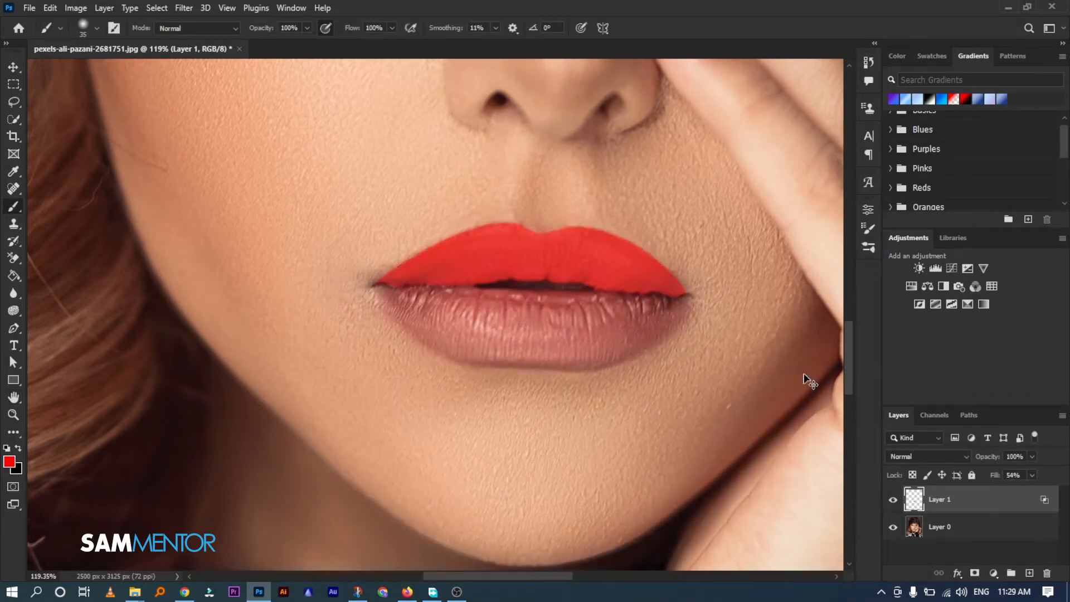
Start a Pen path at the left mouth corner and trace the lower lip's upper edge to the mouth opening
key(p)
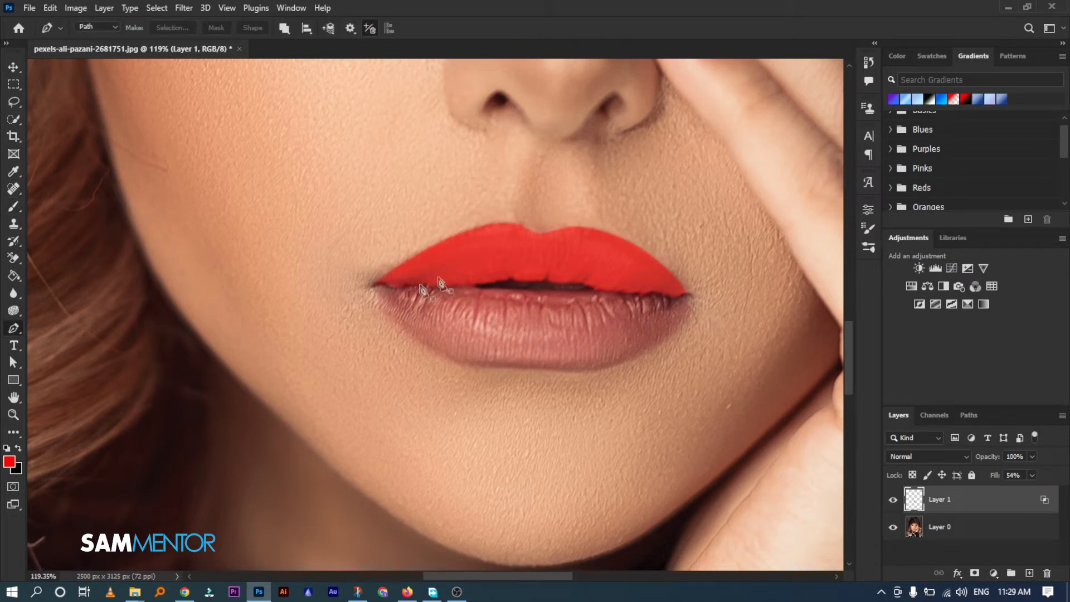
scroll(383, 291, up, 4)
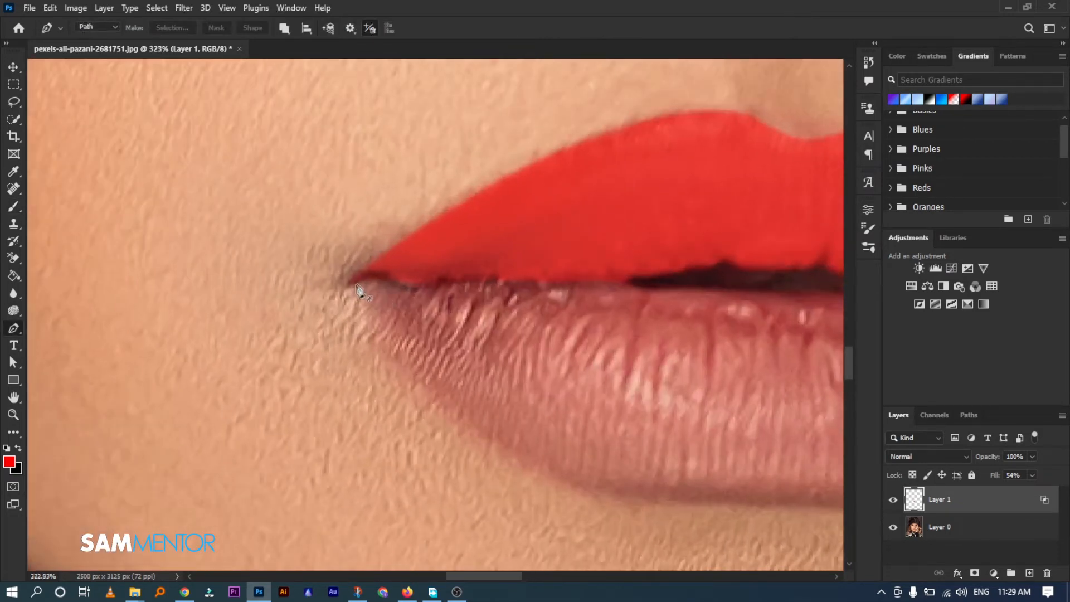
click(352, 283)
scroll(424, 346, down, 2)
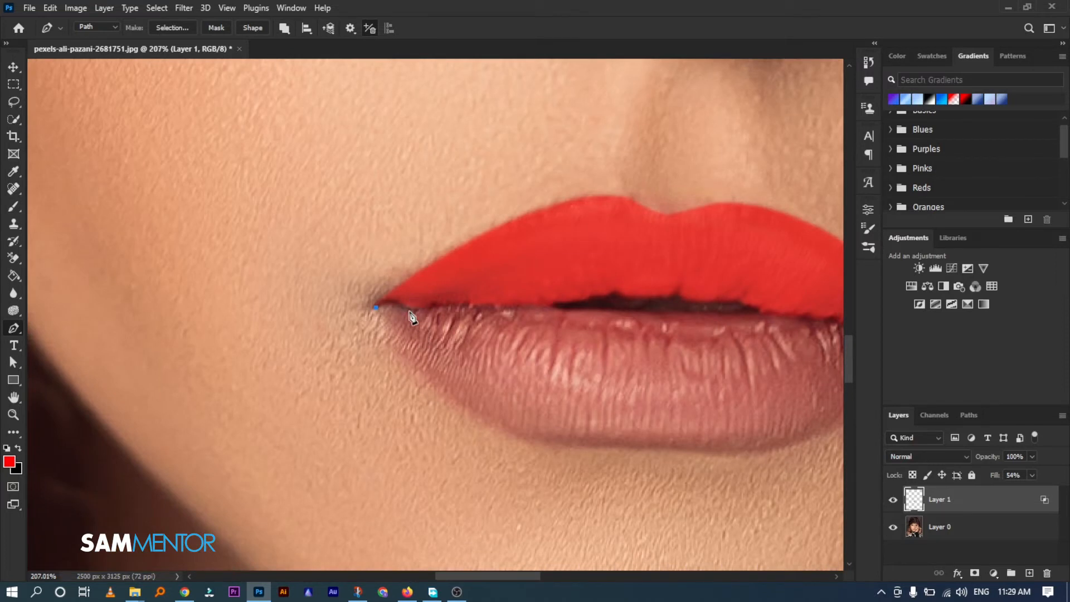
drag(408, 308, 421, 322)
click(437, 307)
click(466, 303)
click(503, 307)
click(541, 306)
click(551, 304)
drag(561, 312, 570, 316)
key(ctrl+z)
Continue the lower lip path beneath the dark mouth opening to the opening's right end
scroll(580, 315, up, 3)
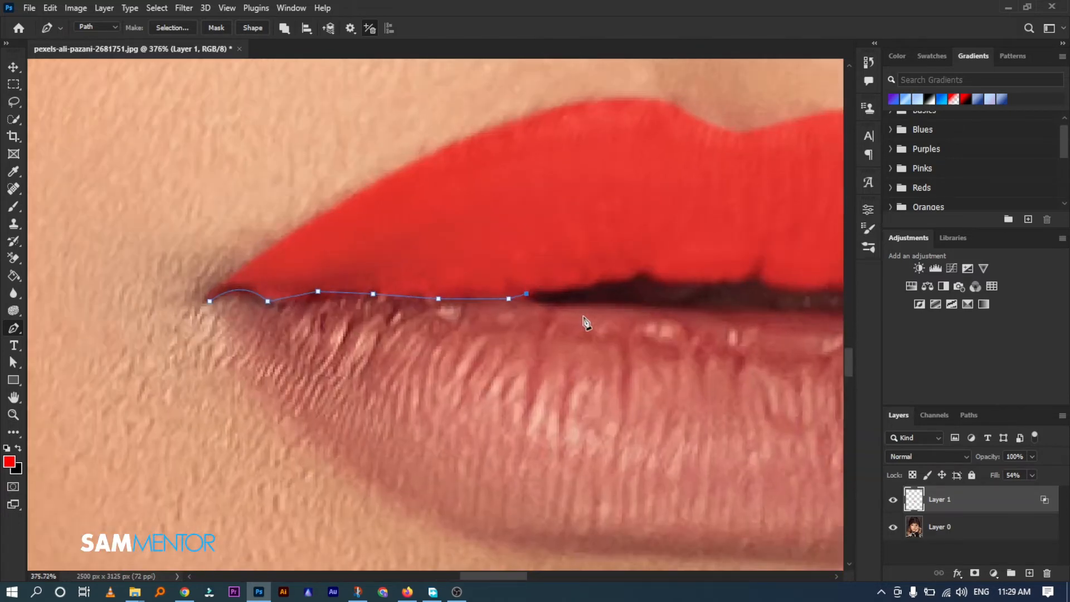
scroll(585, 323, up, 3)
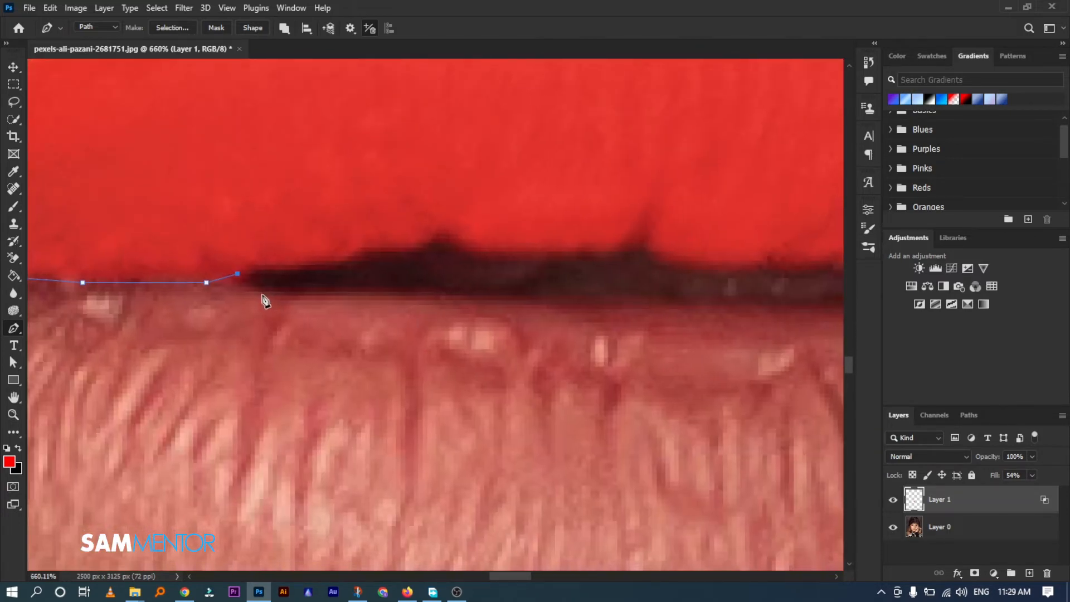
click(263, 296)
scroll(441, 311, down, 2)
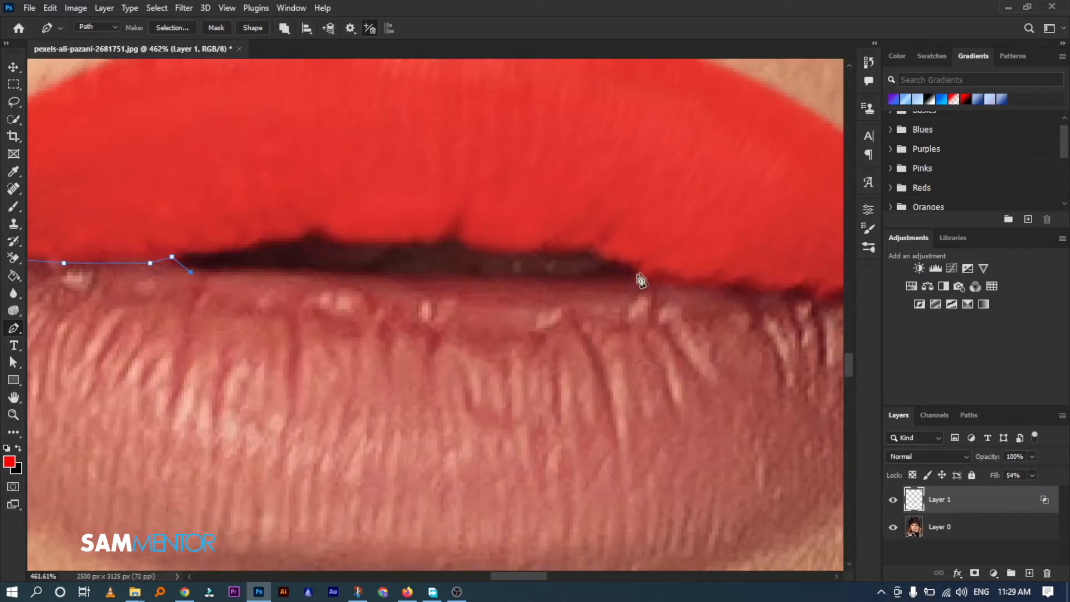
drag(641, 276, 683, 275)
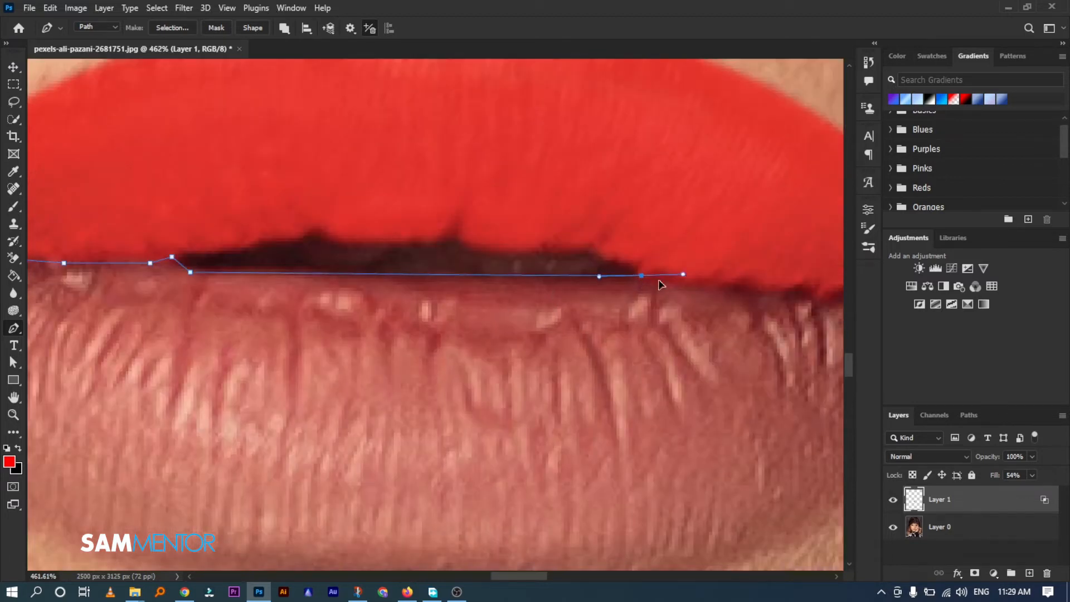
alt+click(642, 276)
drag(737, 308, 558, 291)
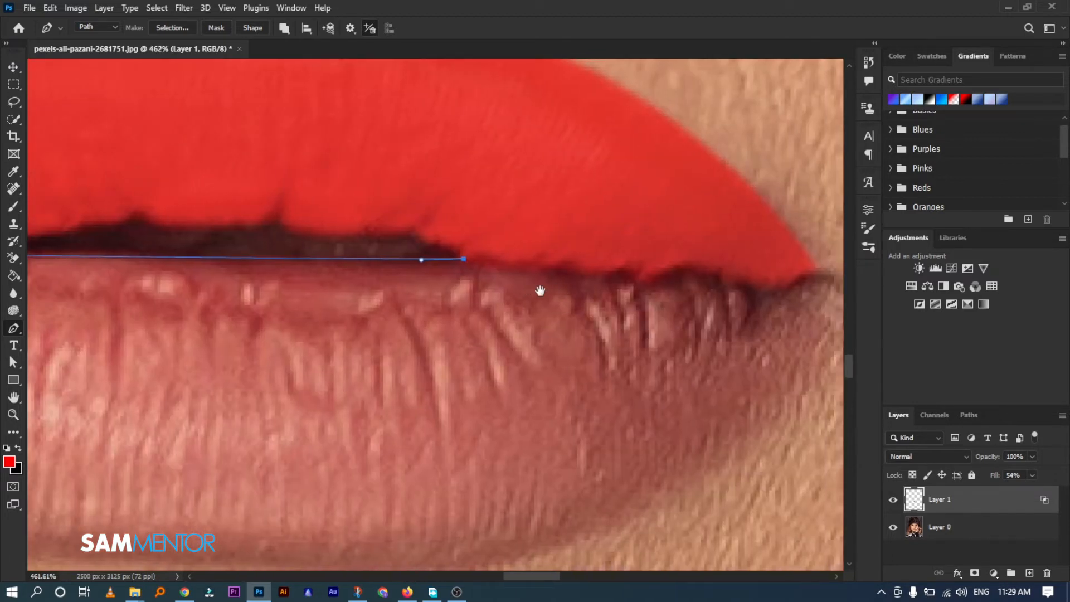
Trace the lip line from the mouth opening to the right mouth corner, extending the lower lip path
click(565, 261)
click(621, 271)
click(654, 271)
click(685, 267)
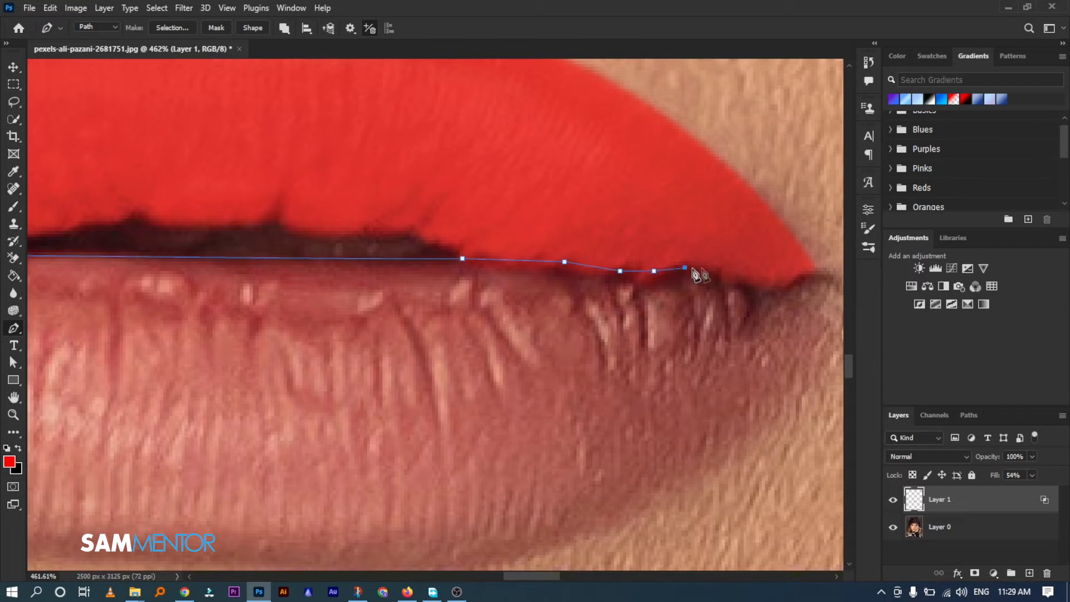
click(718, 271)
click(749, 273)
click(796, 273)
click(821, 275)
click(833, 279)
Extend the lower lip path around the right mouth corner and along the lip's outer bottom edge toward its middle
drag(805, 346, 842, 261)
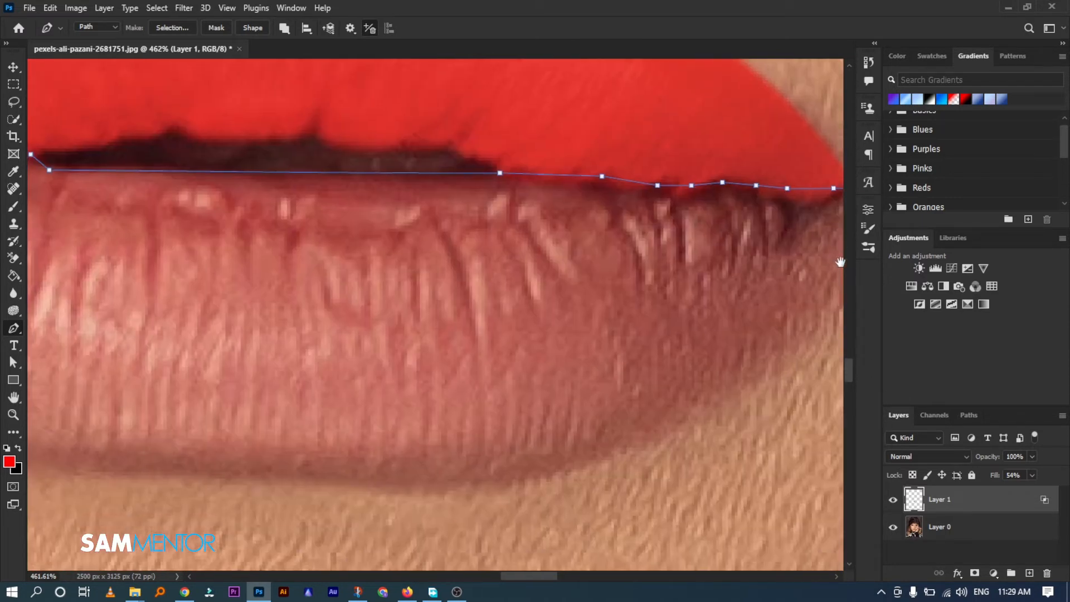
scroll(792, 332, down, 1)
drag(791, 331, 617, 288)
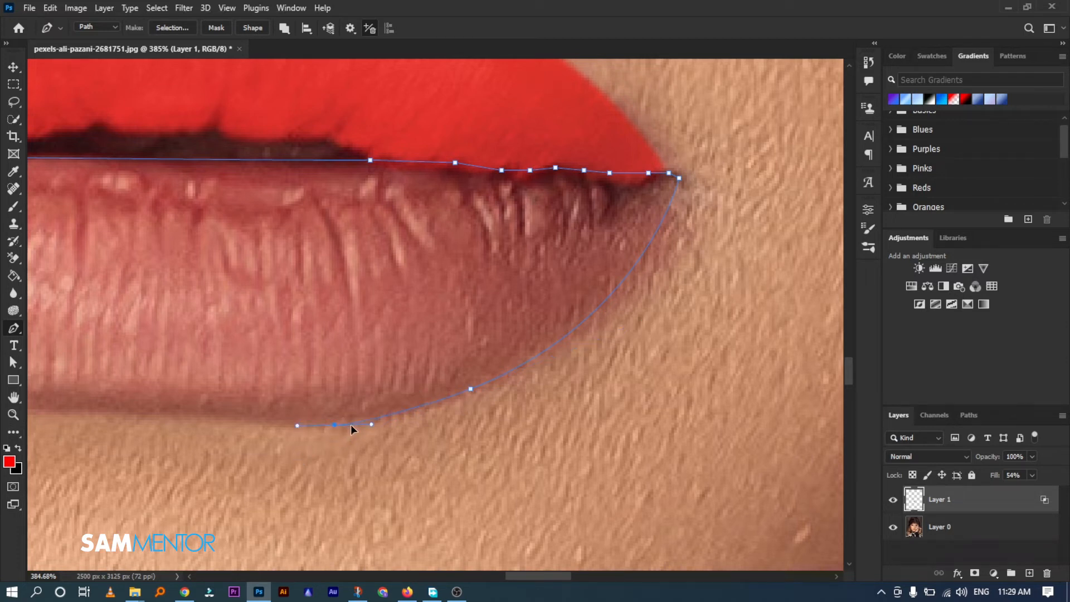
alt+click(334, 425)
click(342, 384)
Trace the rest of the lower lip's bottom edge up to the left mouth corner and close the path
drag(282, 282, 650, 222)
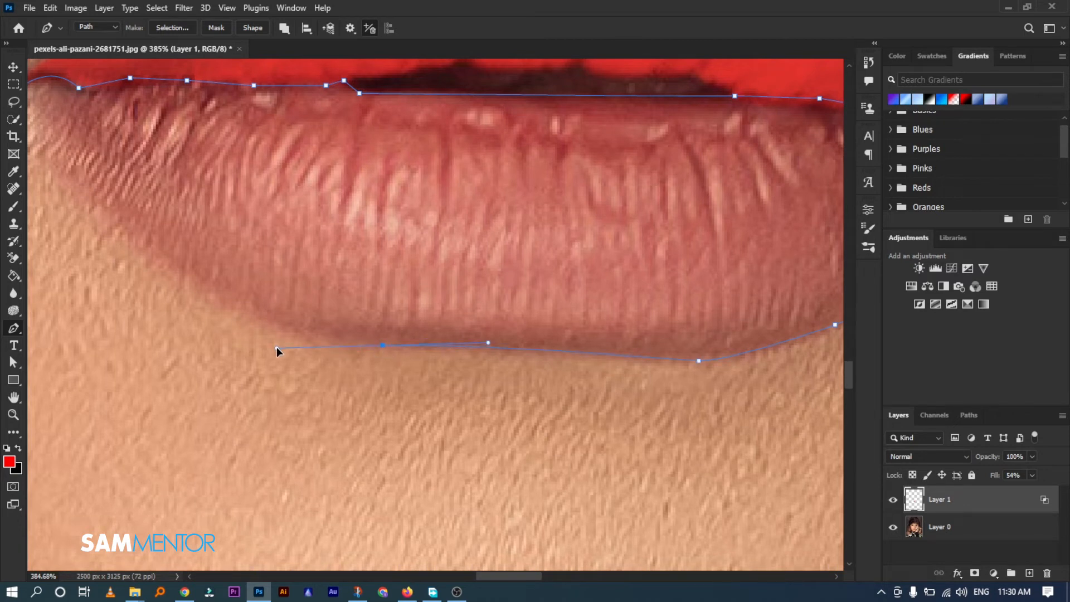
alt+click(383, 345)
drag(291, 339, 278, 310)
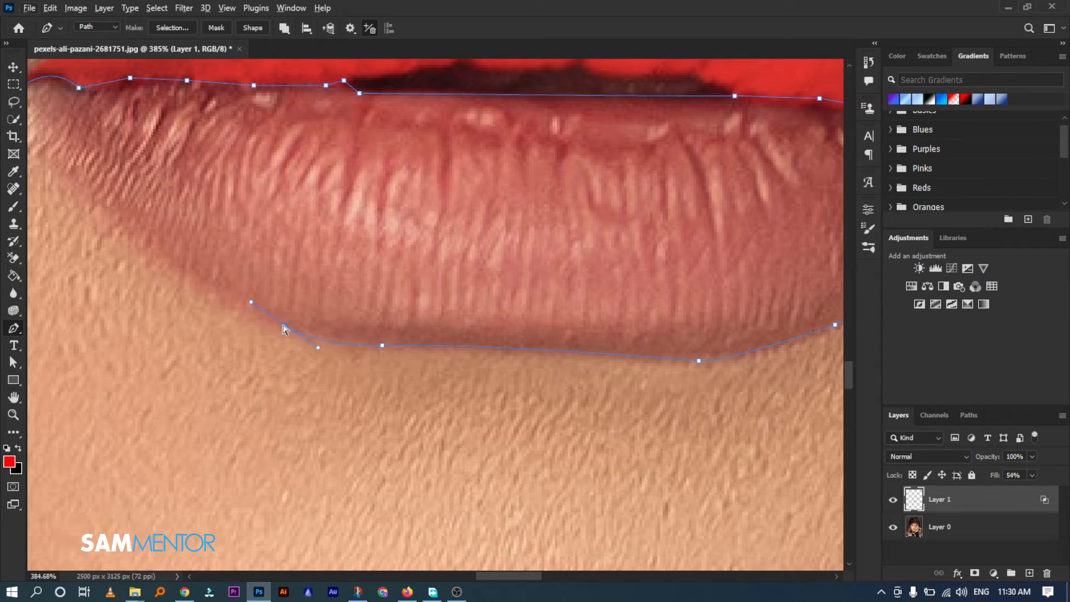
key(ctrl+z)
drag(318, 259, 442, 309)
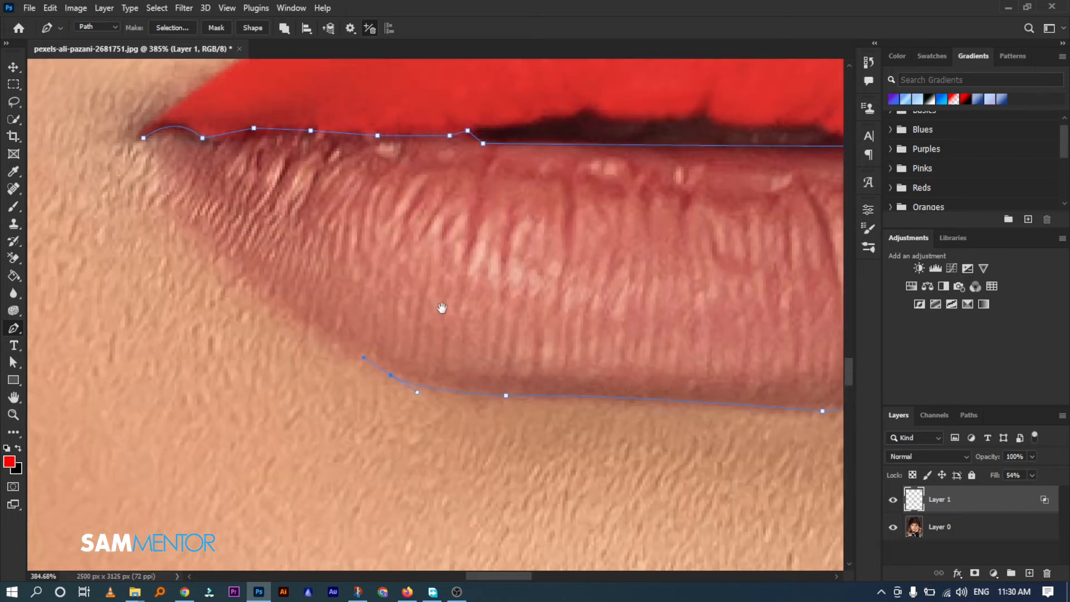
drag(306, 324, 221, 255)
drag(174, 218, 167, 203)
click(145, 139)
Convert the lower lip path into a new selection with a 1-pixel feather, and add an empty layer beneath the upper lip layer
scroll(324, 170, down, 7)
right_click(447, 177)
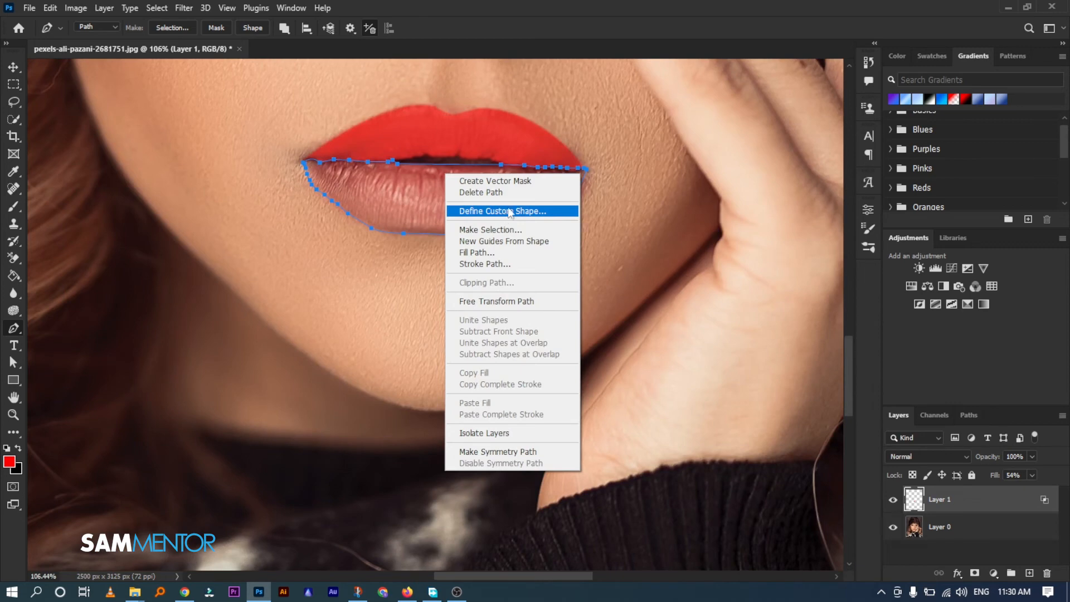
click(507, 229)
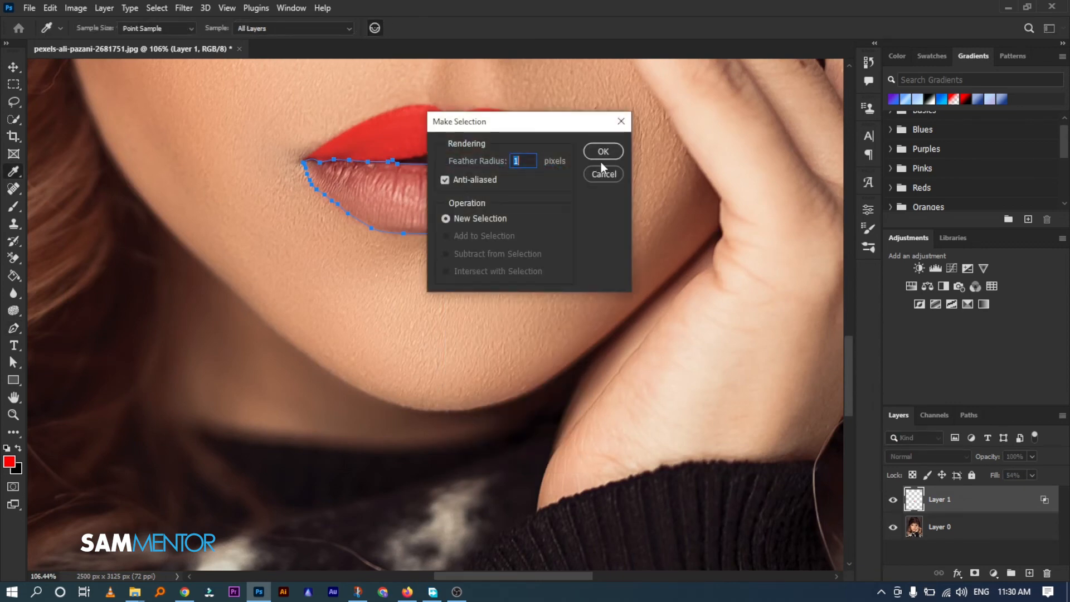
click(604, 153)
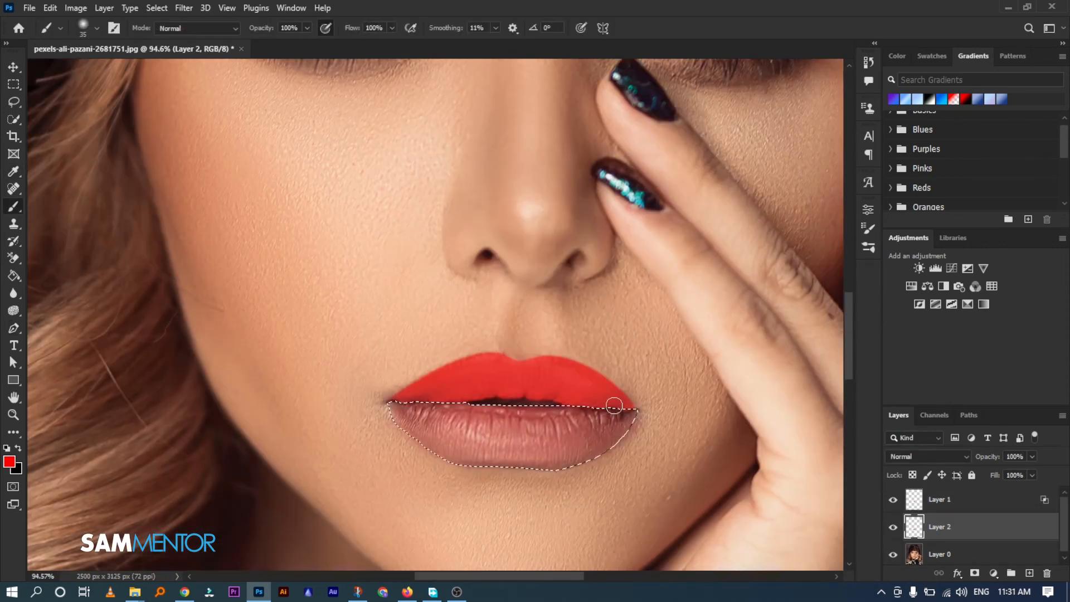
Paint the selected lower lip solid red on Layer 2 with a size 70 brush, and set the layer's fill to 55%
key(bracketleft)
key(bracketleft)
key(bracketleft)
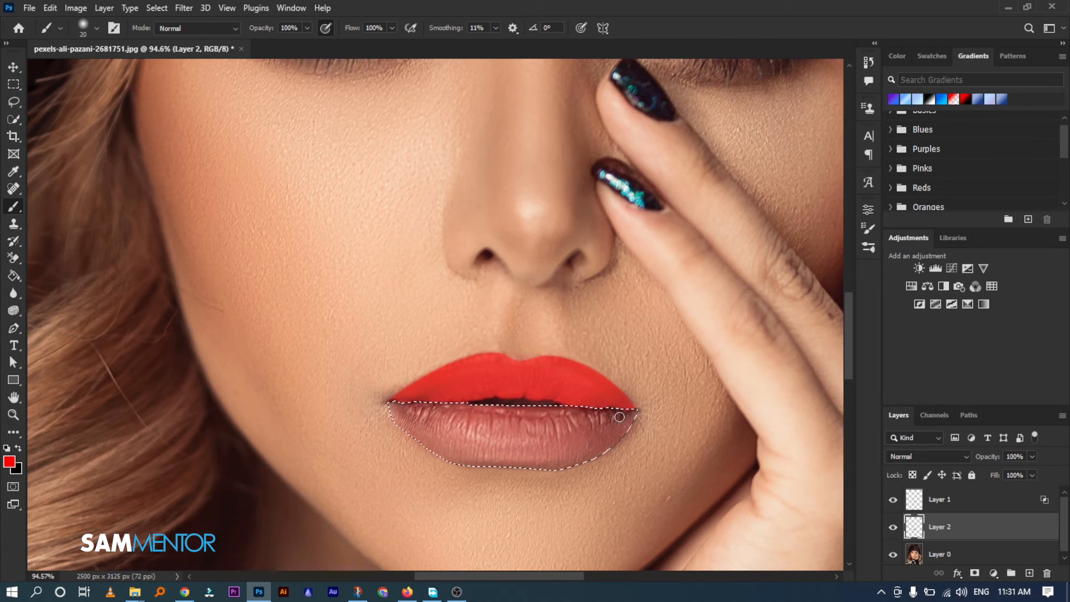
key(bracketright)
key(bracketright)
key(bracketright)
key(bracketright)
key(bracketright)
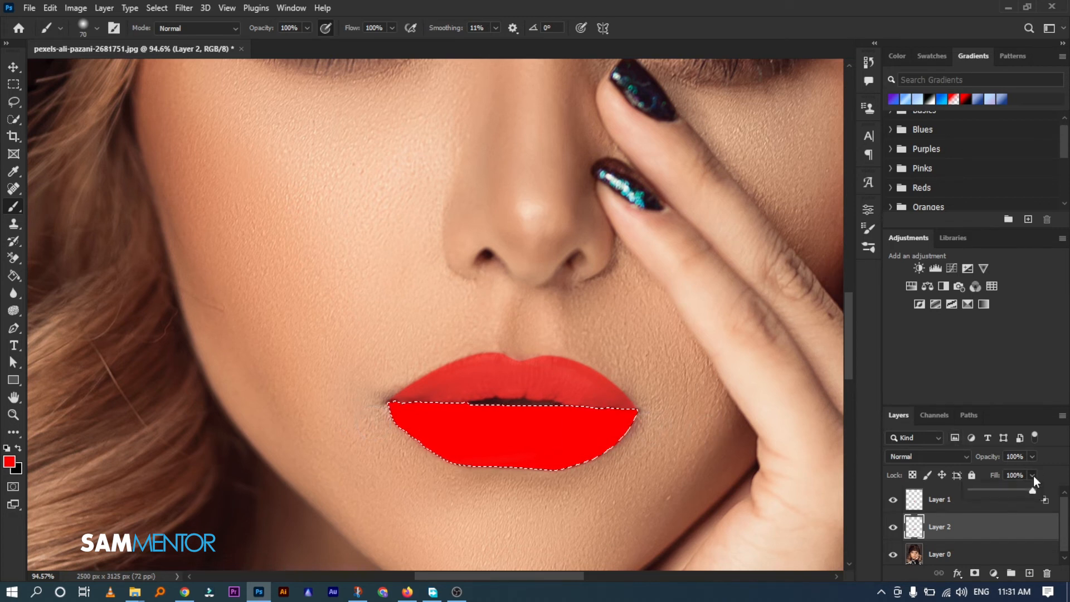
drag(1003, 493, 1005, 490)
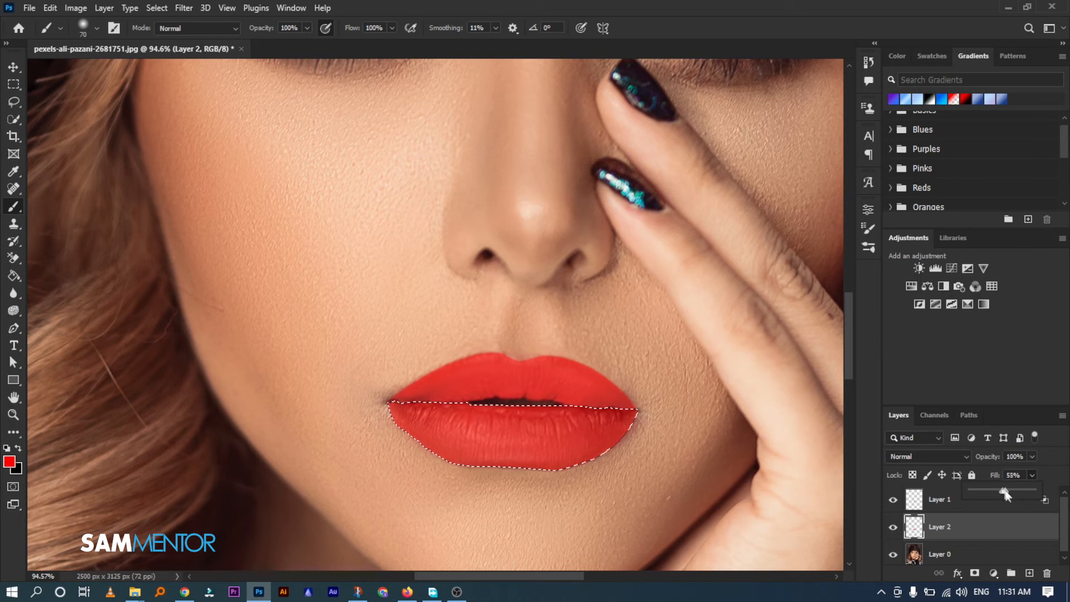
Split Layer 2's Underlying Layer Blend If sliders to 0/124 and 178/255, and apply the blending options
click(1044, 527)
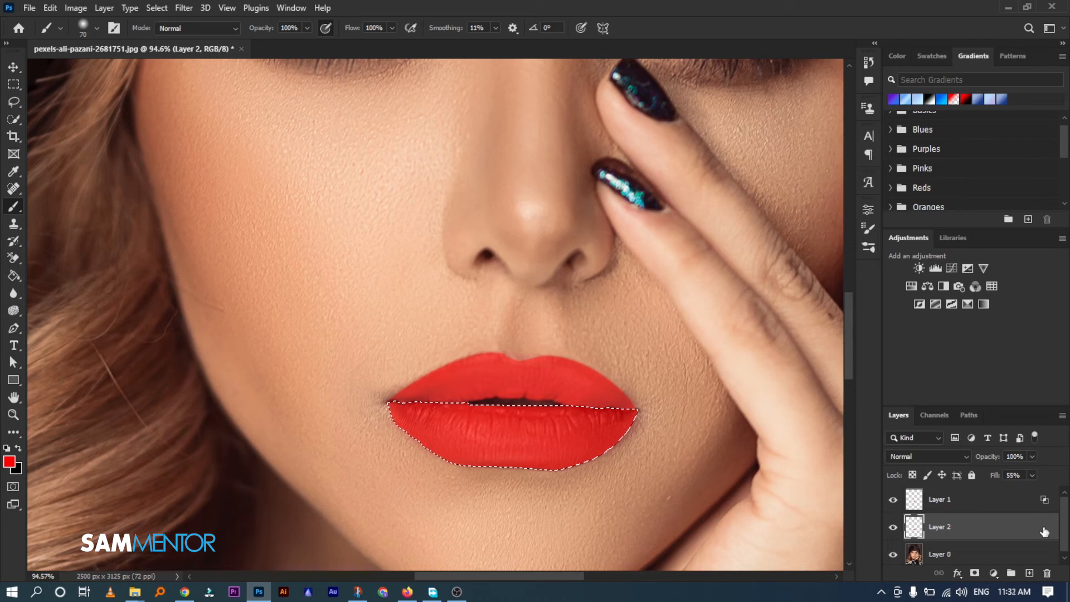
double_click(1045, 532)
drag(714, 267, 995, 71)
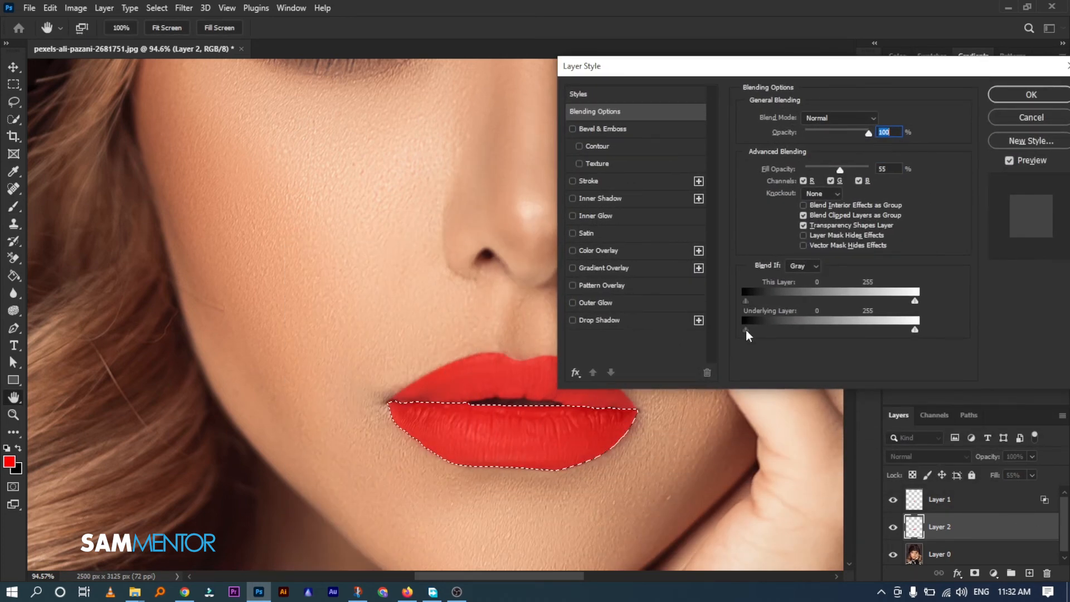
mouse_move(747, 331)
mouse_down()
mouse_move(801, 334)
mouse_move(765, 334)
mouse_up()
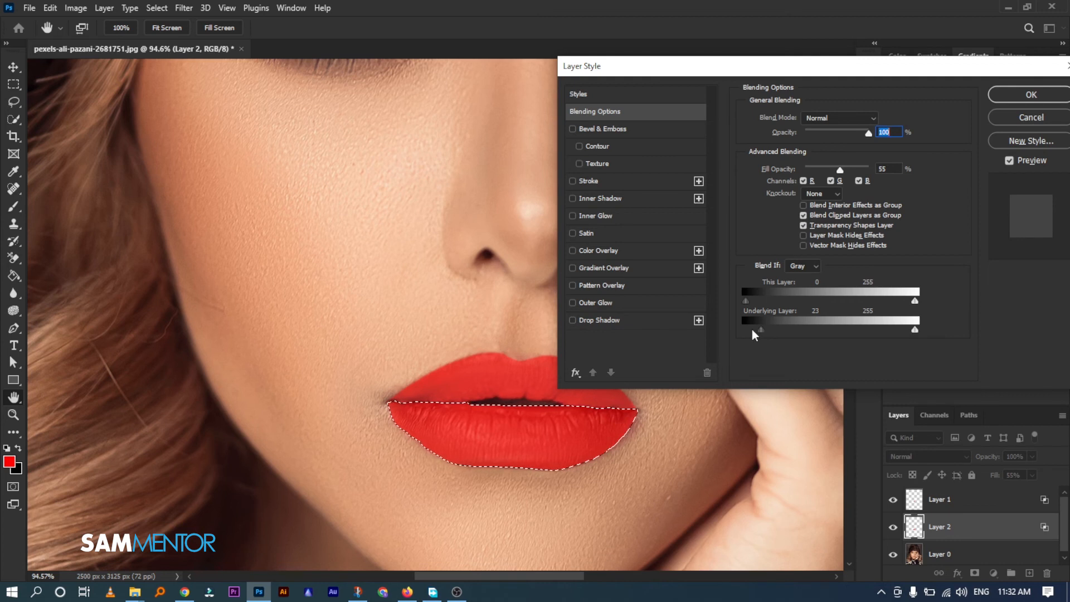
drag(765, 334, 791, 333)
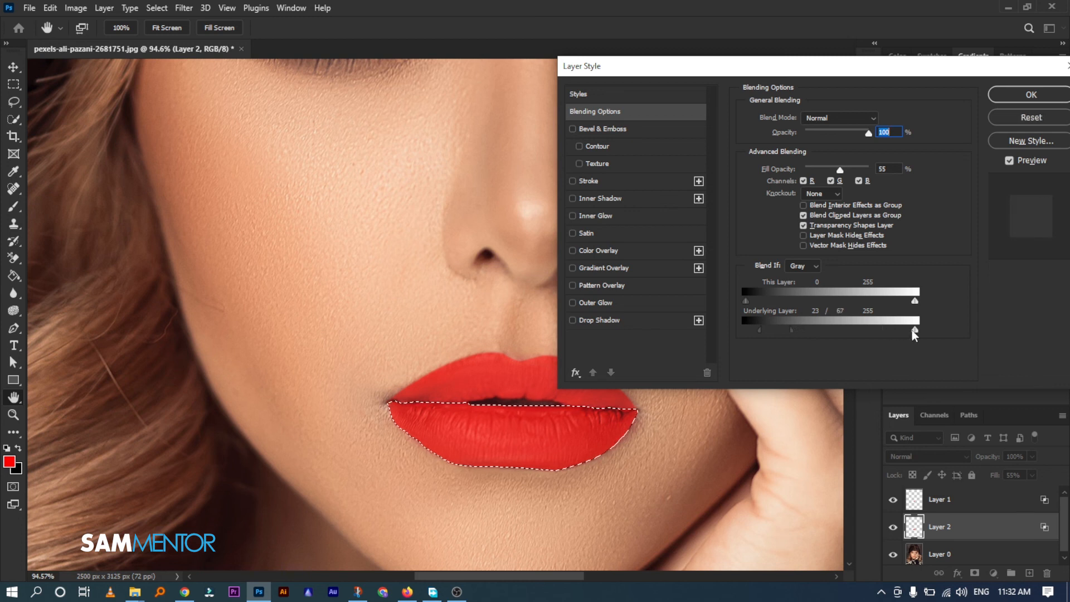
drag(914, 332, 862, 334)
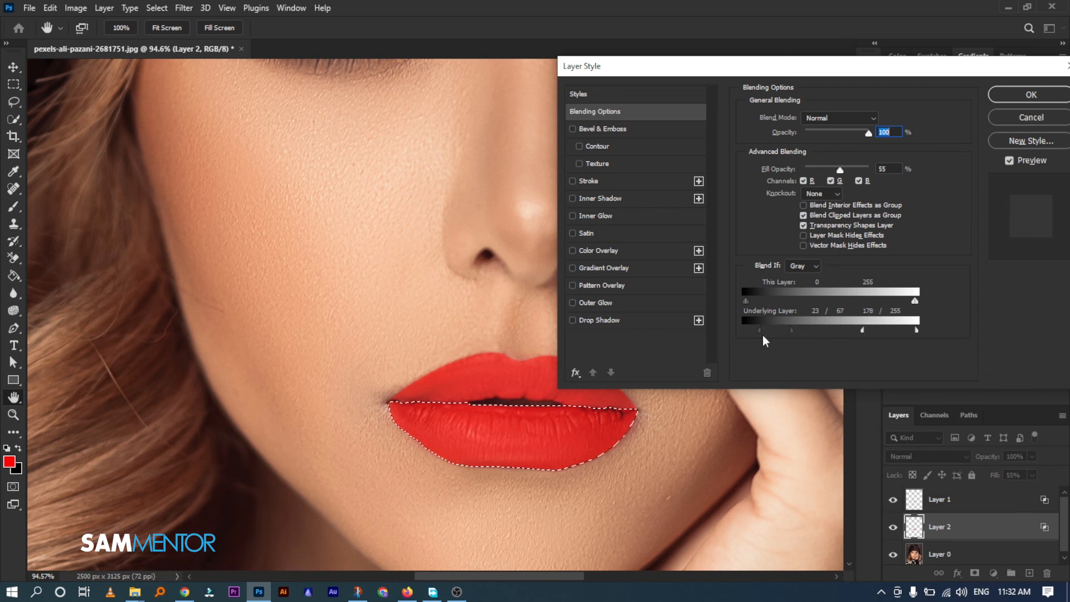
drag(760, 332, 830, 335)
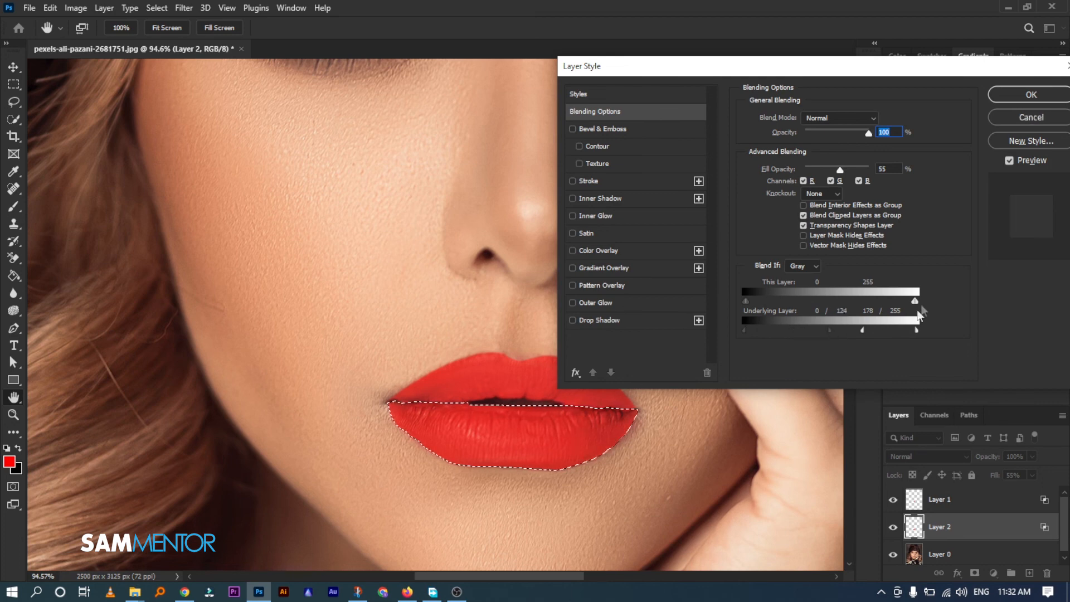
click(1029, 95)
key(b)
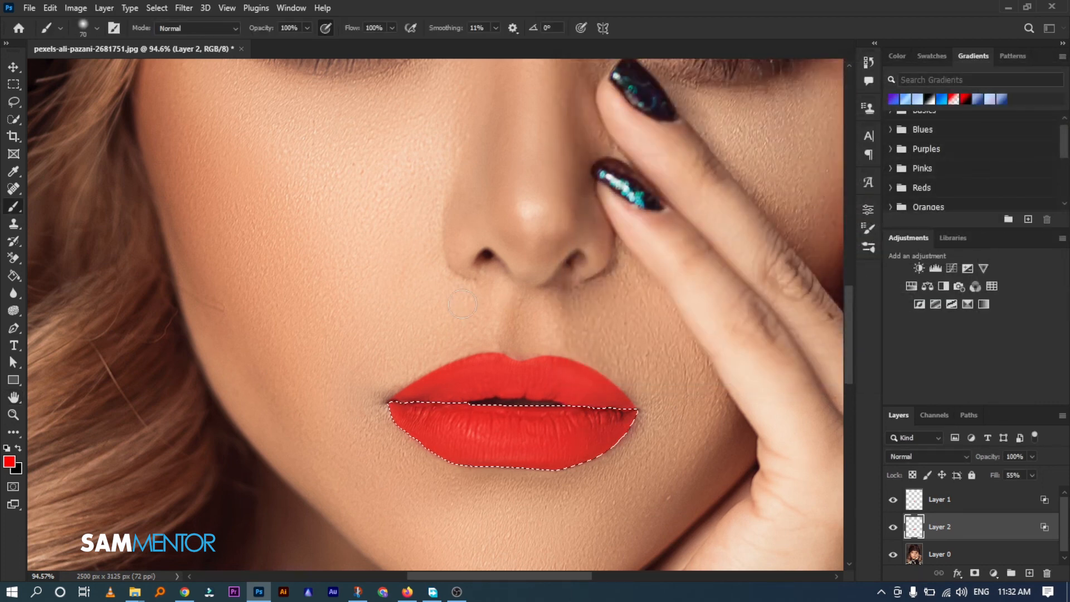
key(ctrl+0)
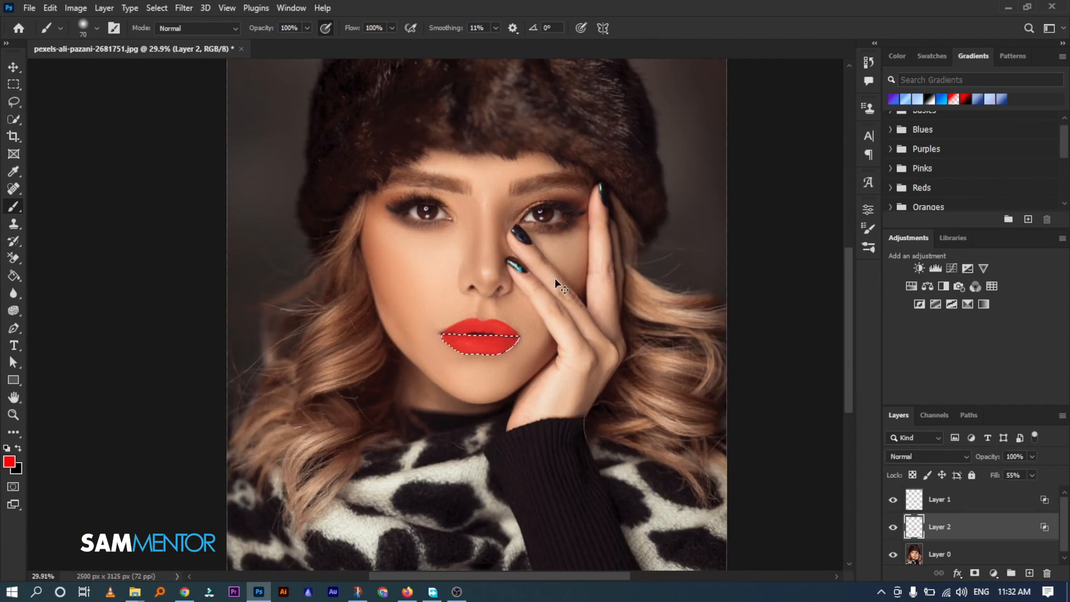